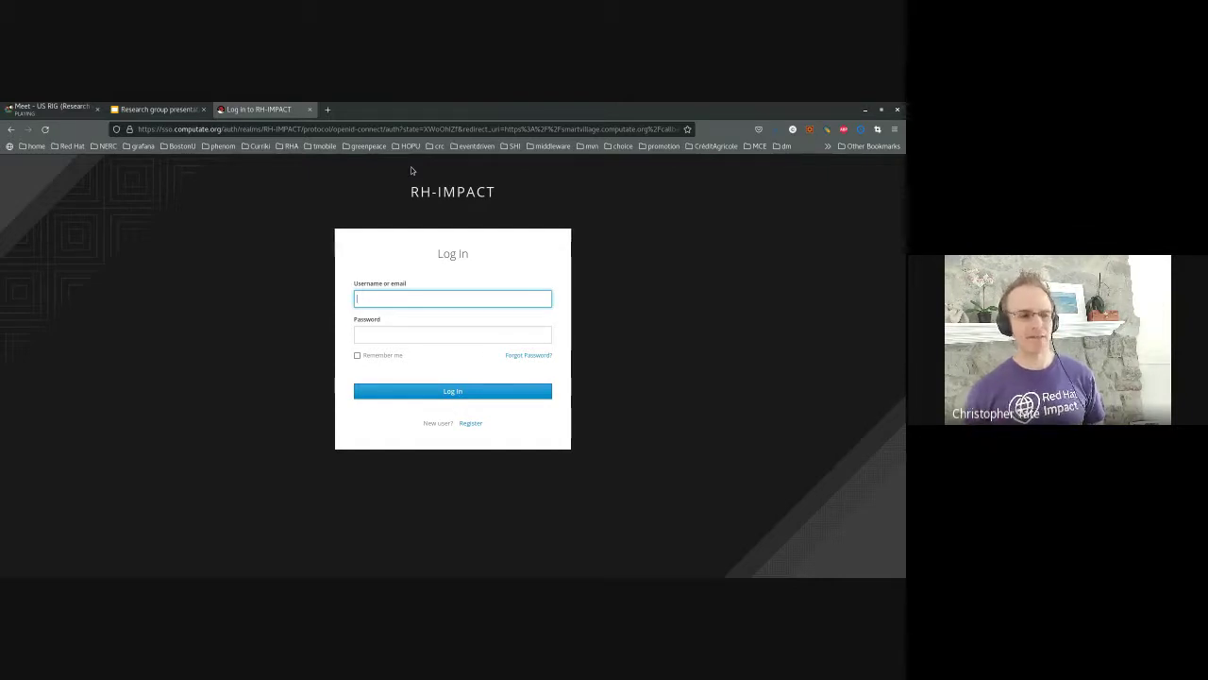
Step: Log in to the RH-IMPACT realm with the saved username and account password
{"action": "left_click", "coordinate": [426, 298]}
{"action": "left_click", "coordinate": [424, 315]}
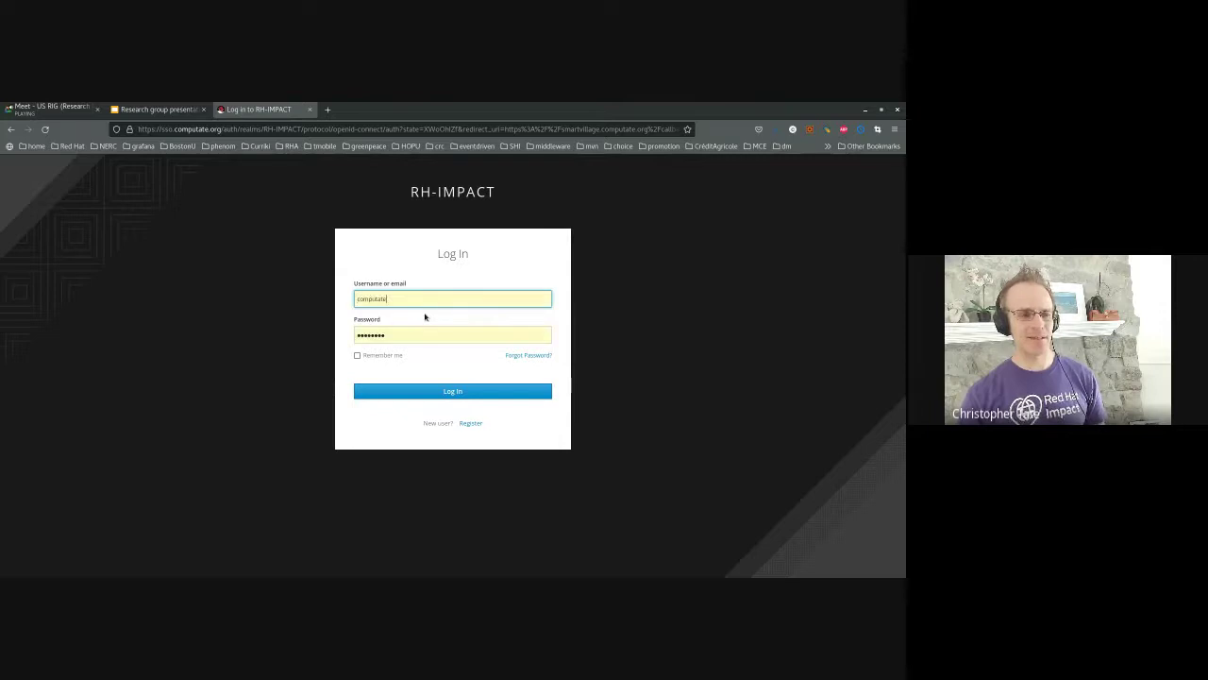
{"action": "left_click", "coordinate": [410, 392]}
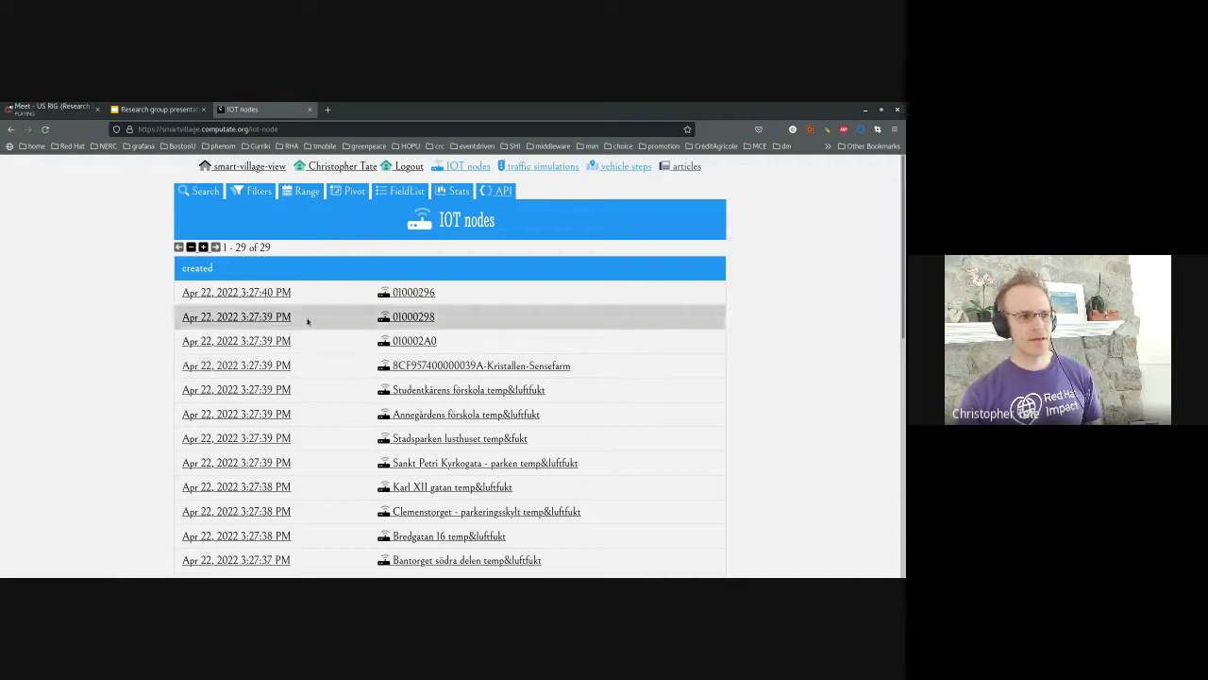
Step: Pivot the IOT nodes by location and inspect the mapped sensor cluster near Malmö
{"action": "left_click", "coordinate": [348, 195]}
{"action": "left_click", "coordinate": [185, 310]}
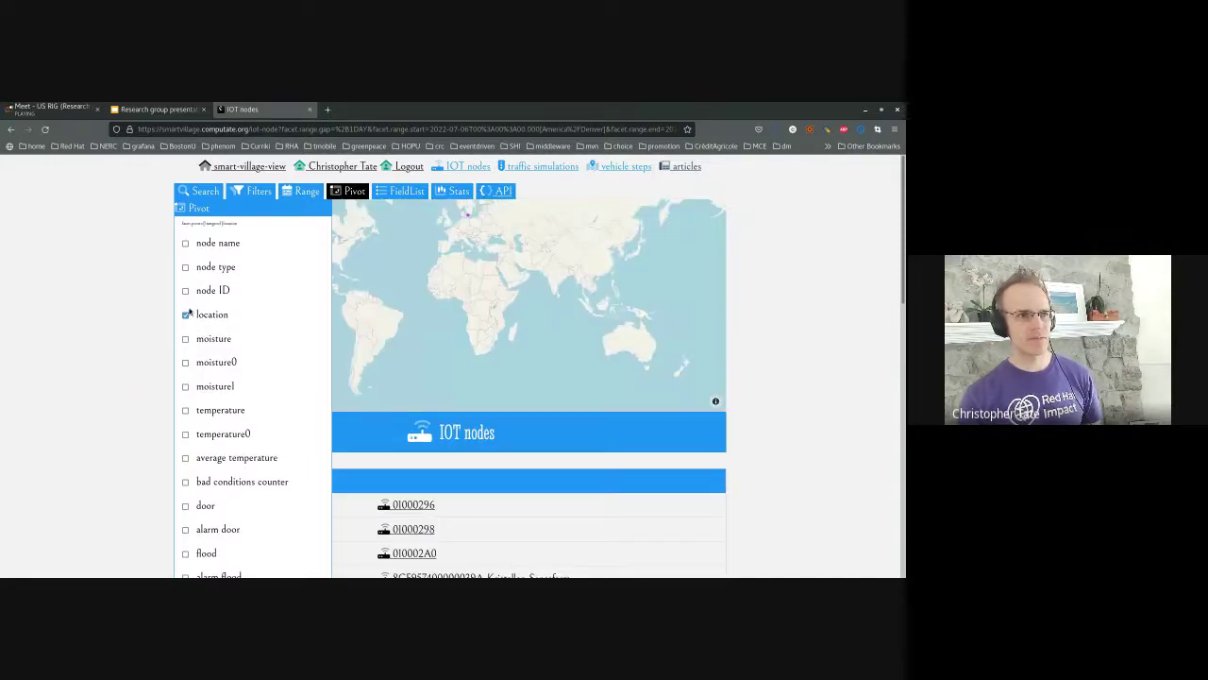
{"action": "scroll", "coordinate": [475, 234], "scroll_direction": "up", "scroll_amount": 5}
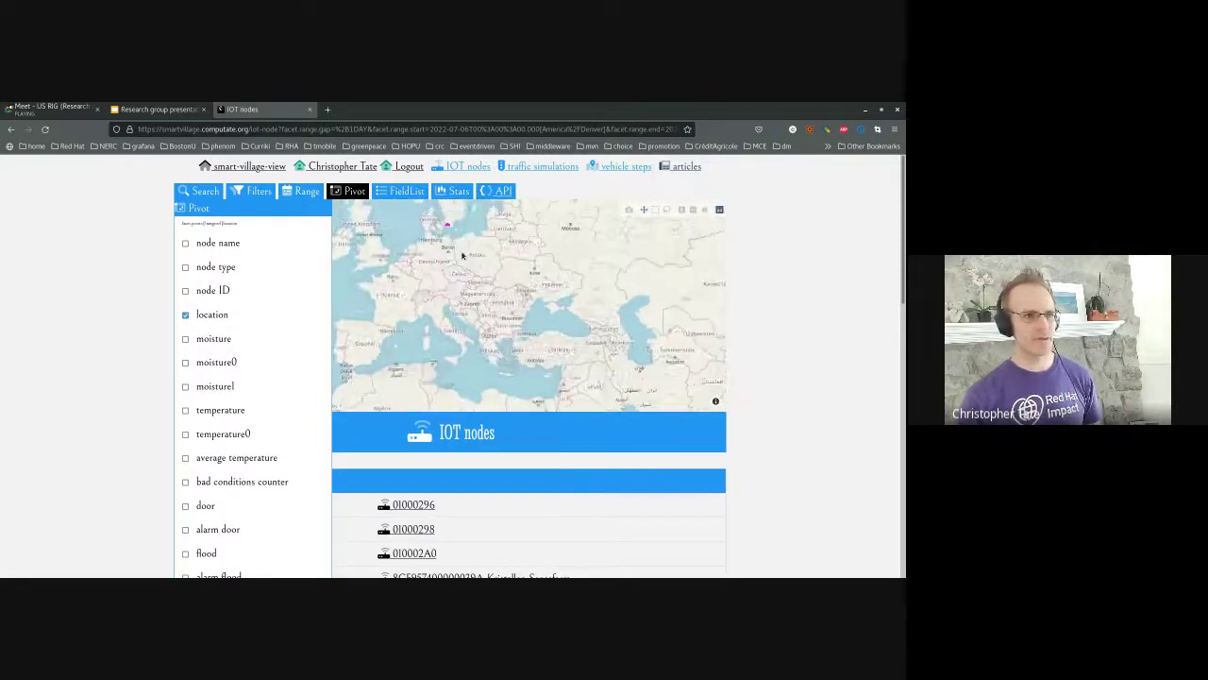
{"action": "scroll", "coordinate": [479, 285], "scroll_direction": "up", "scroll_amount": 3}
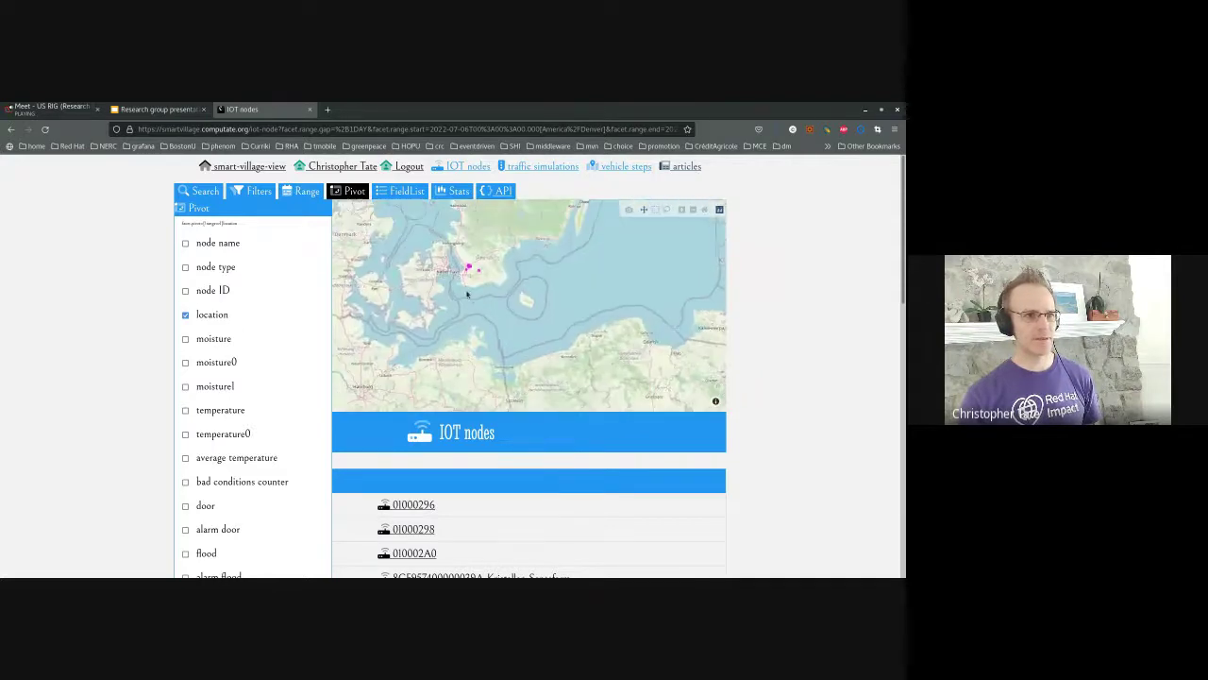
{"action": "scroll", "coordinate": [468, 331], "scroll_direction": "up", "scroll_amount": 3}
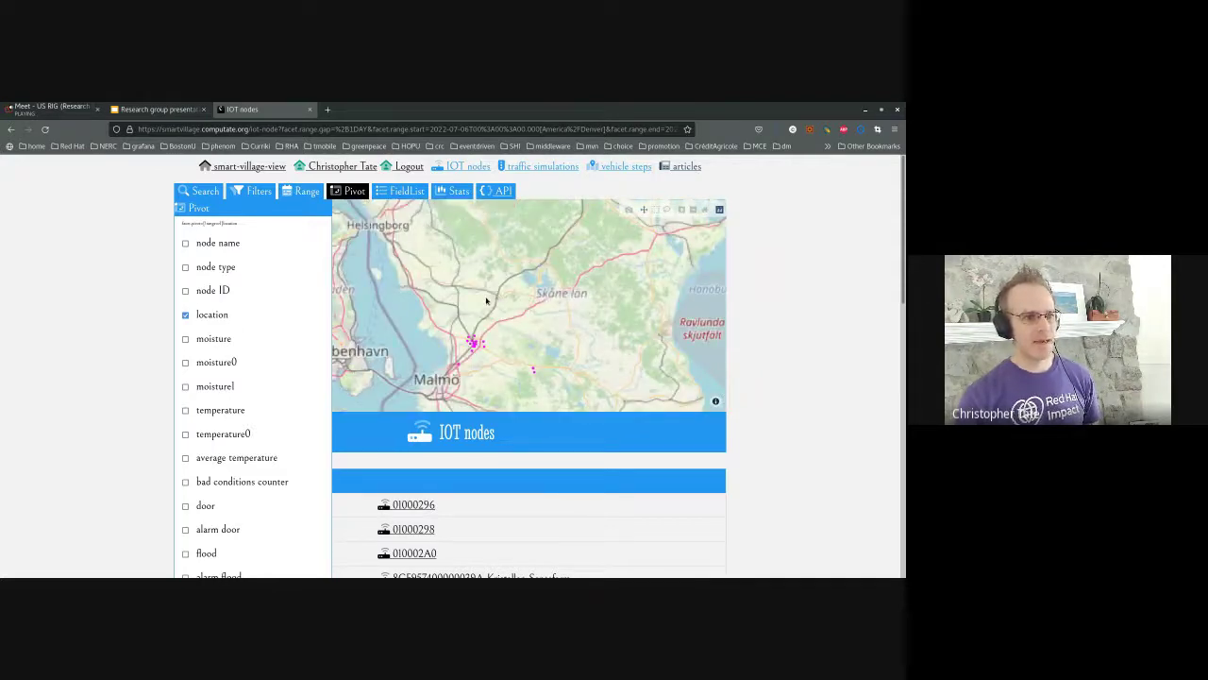
{"action": "left_click", "coordinate": [617, 169]}
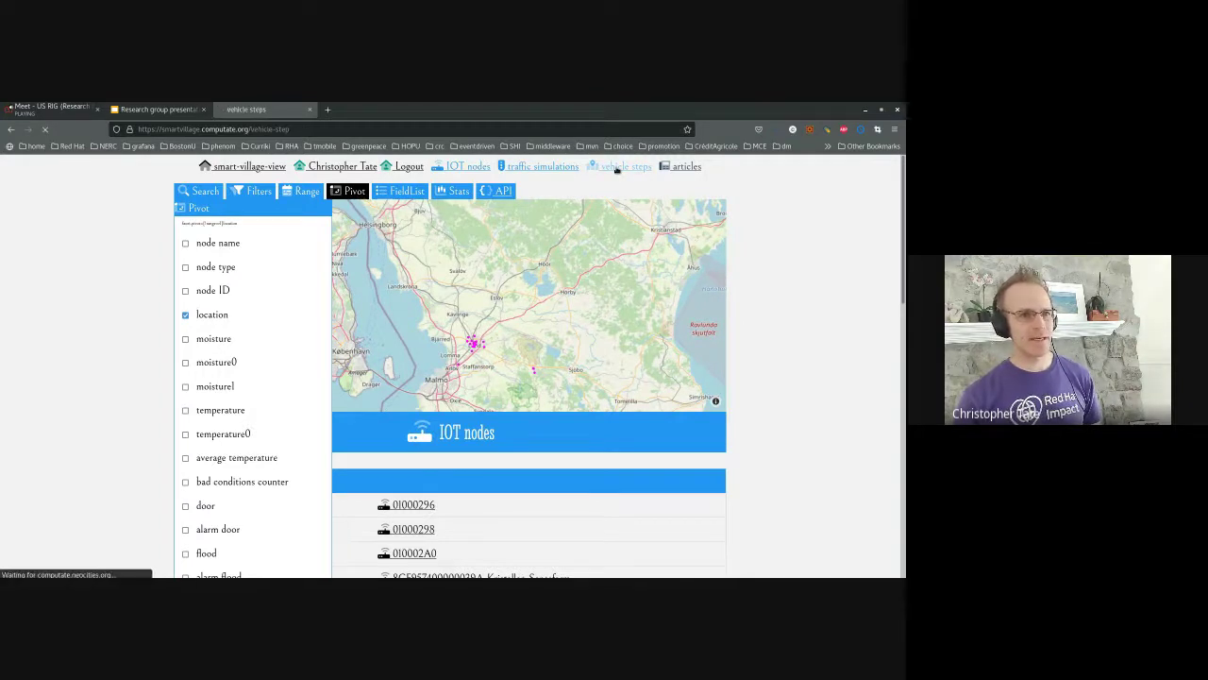
{"action": "left_click", "coordinate": [327, 110]}
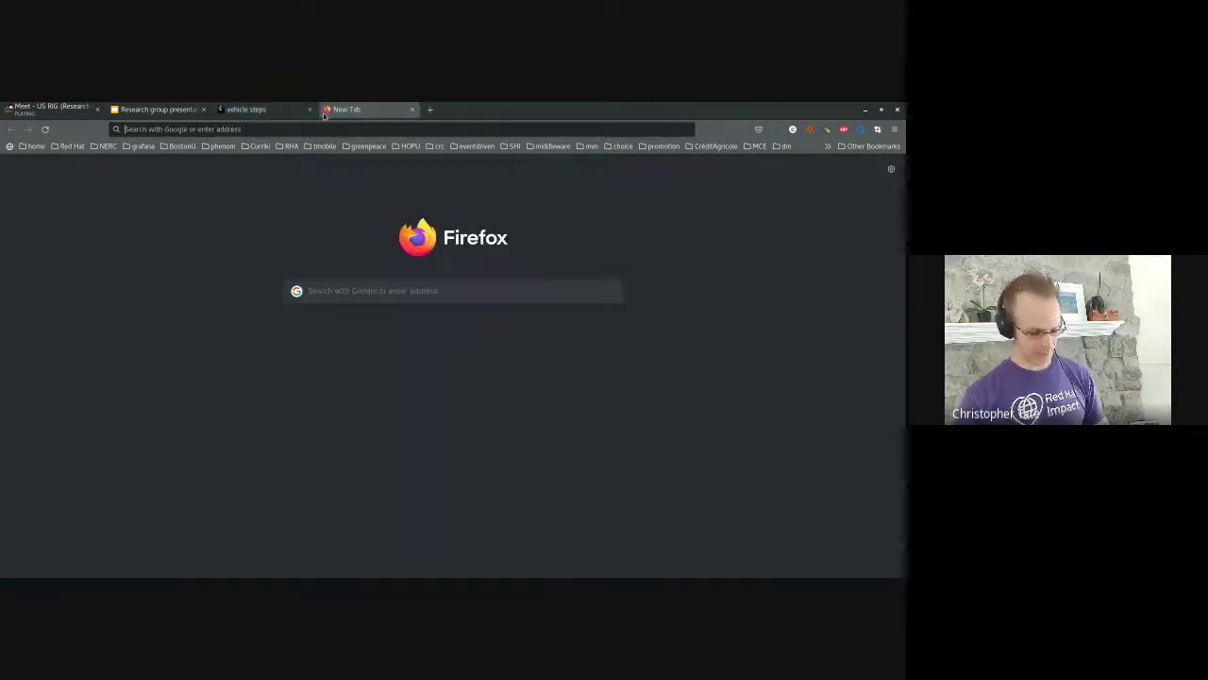
{"action": "type", "text": "http://localhost:12080"}
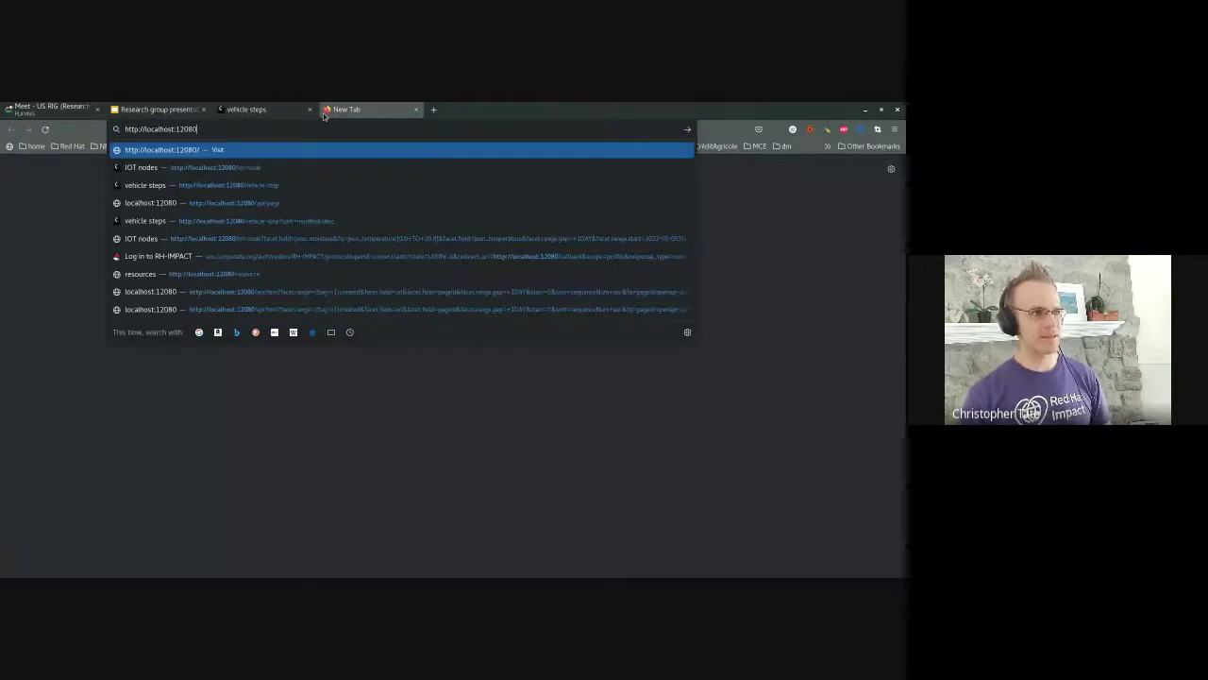
{"action": "key", "text": "Return"}
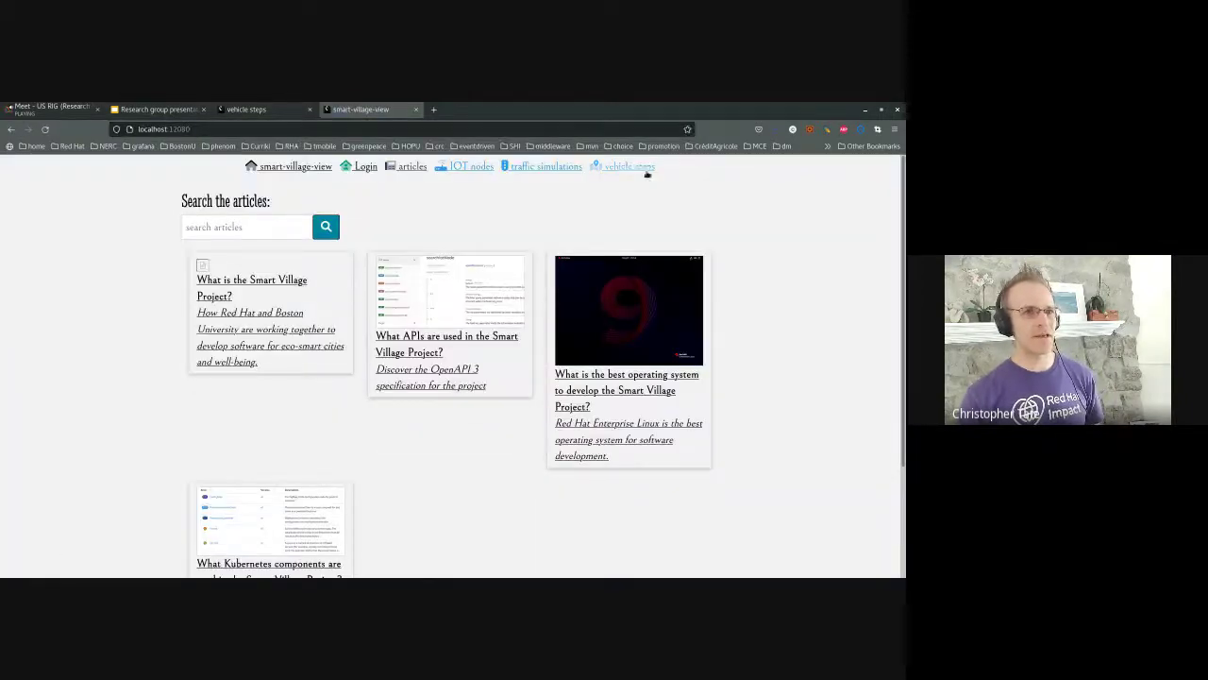
{"action": "left_click", "coordinate": [630, 170]}
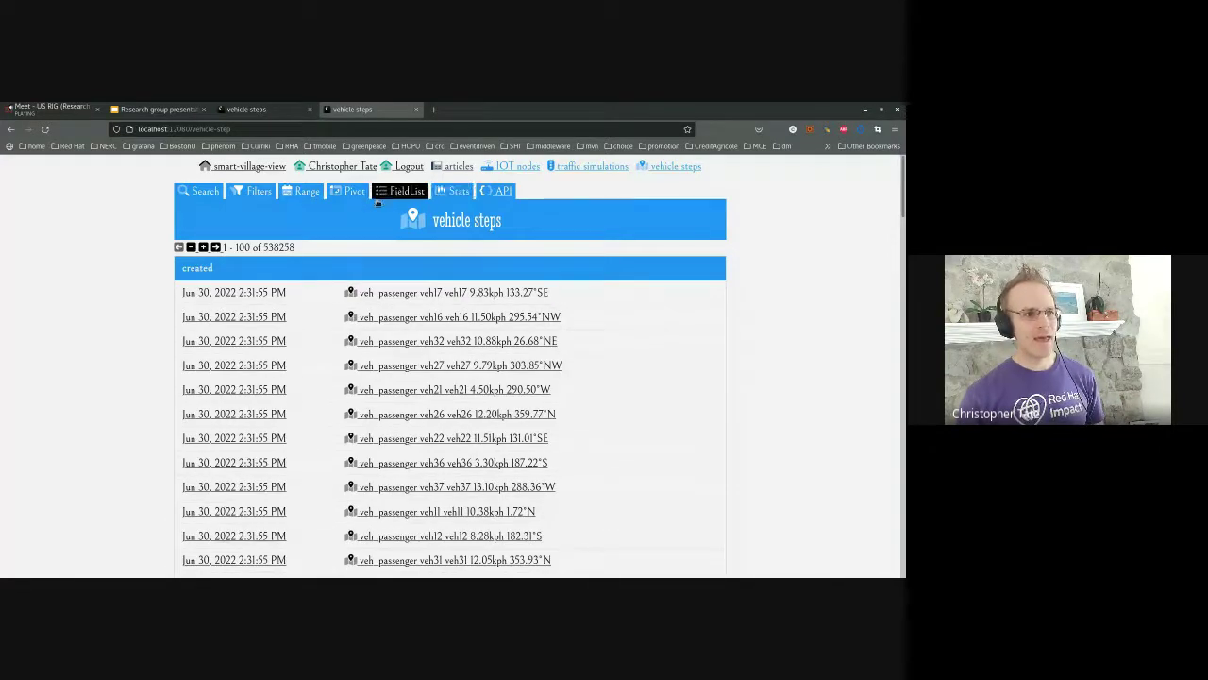
Step: Pivot the vehicle steps by location and centre the map on the vehicles around Veberöd
{"action": "left_click", "coordinate": [216, 189]}
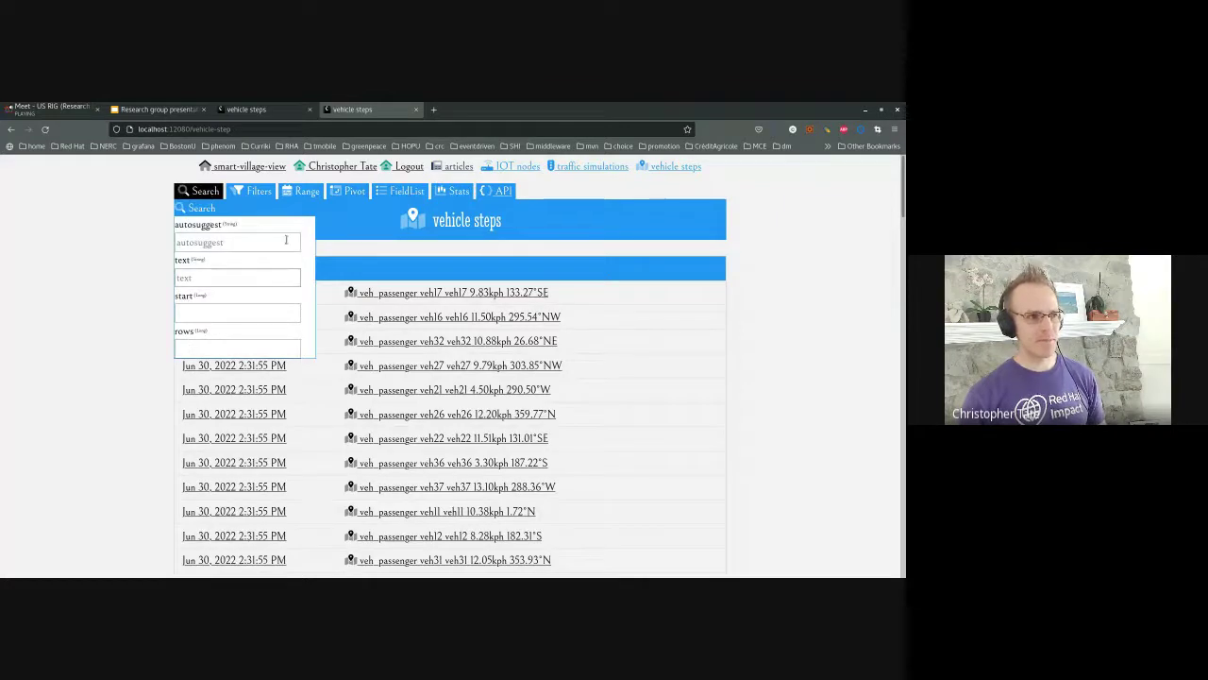
{"action": "left_click", "coordinate": [337, 192]}
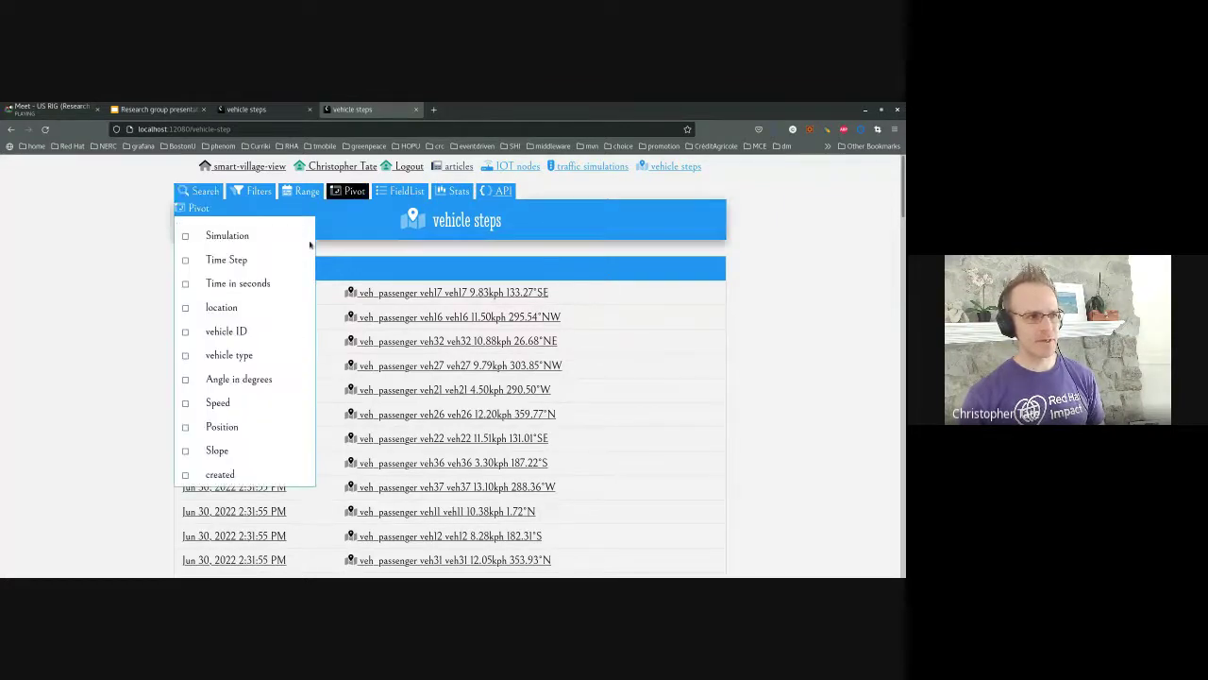
{"action": "left_click", "coordinate": [185, 309]}
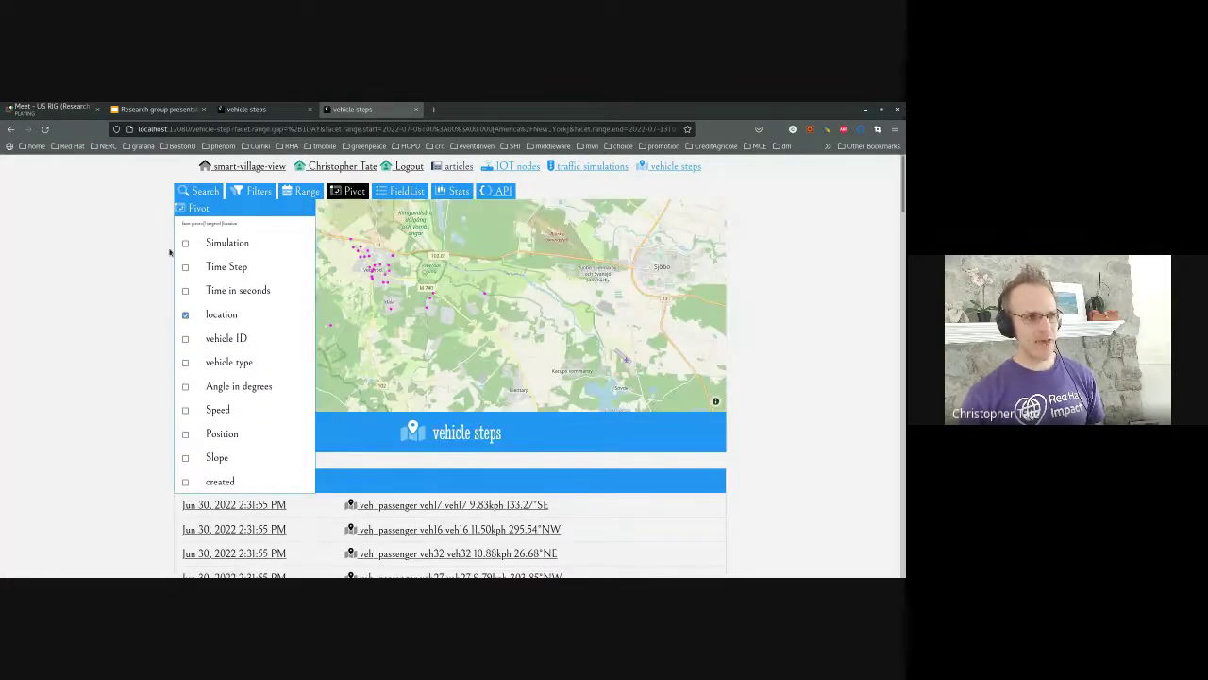
{"action": "mouse_move", "coordinate": [376, 274]}
{"action": "scroll", "coordinate": [376, 274], "scroll_direction": "up", "scroll_amount": 5}
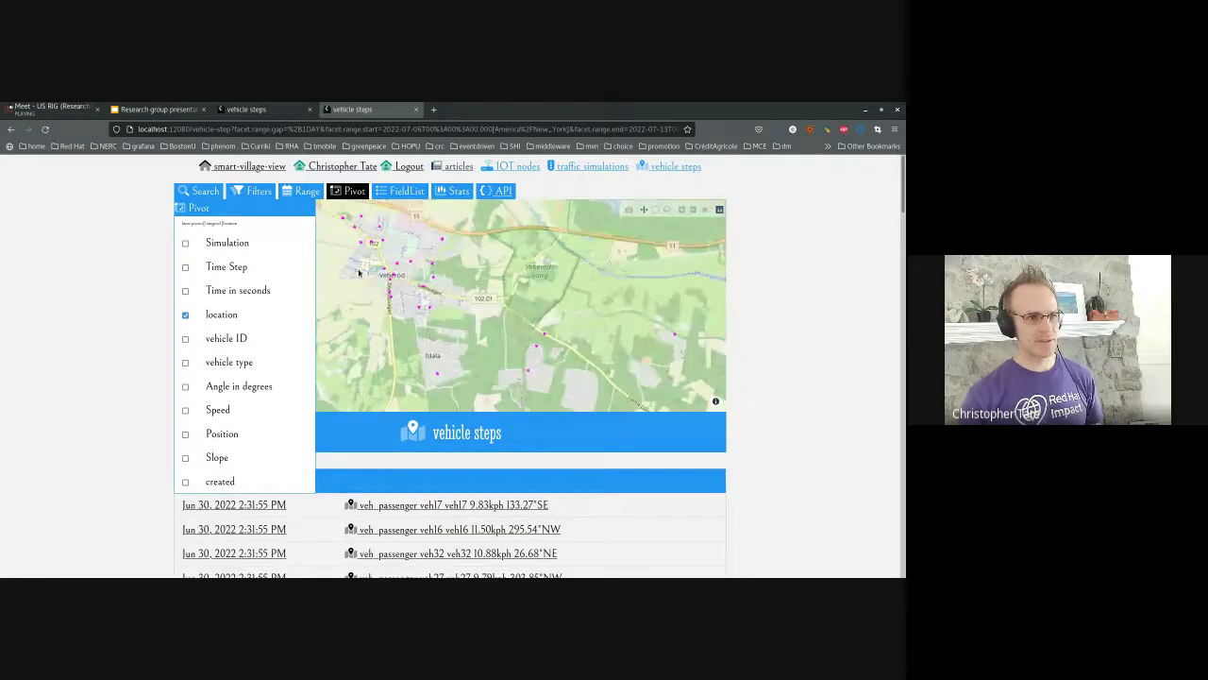
{"action": "left_click_drag", "start_coordinate": [359, 273], "coordinate": [434, 284]}
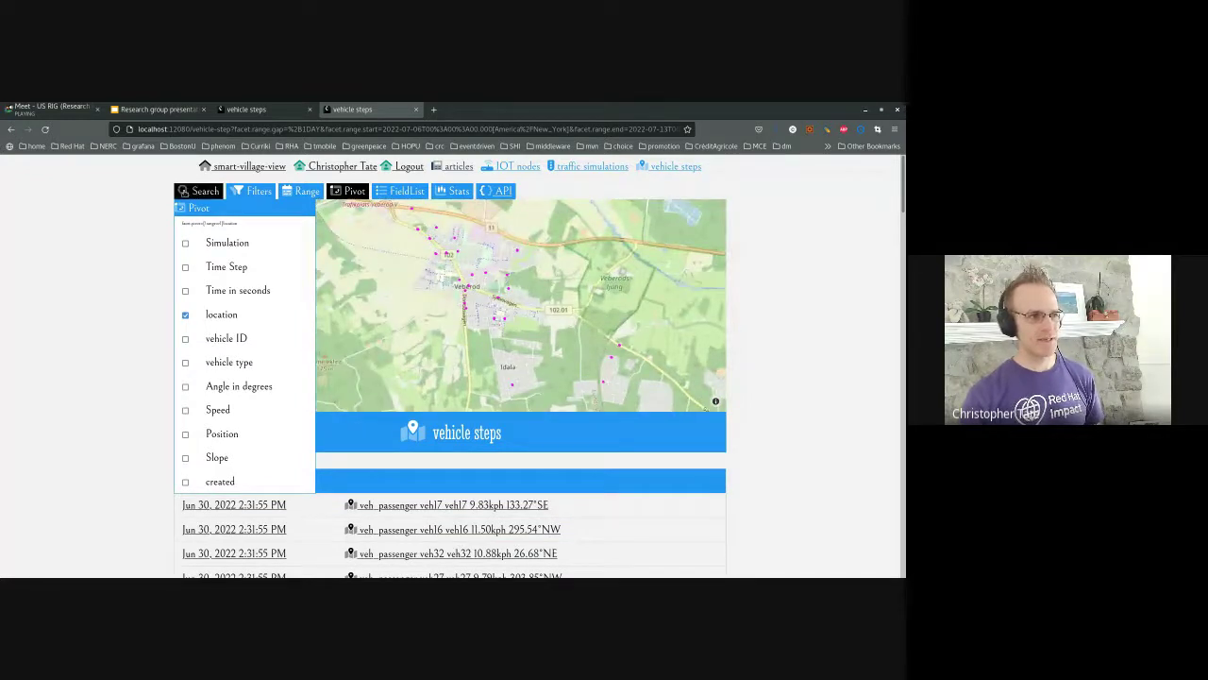
Step: Set the vehicle steps search to 1000 rows and view the details of one plotted vehicle
{"action": "left_click", "coordinate": [186, 268]}
{"action": "left_click", "coordinate": [203, 333]}
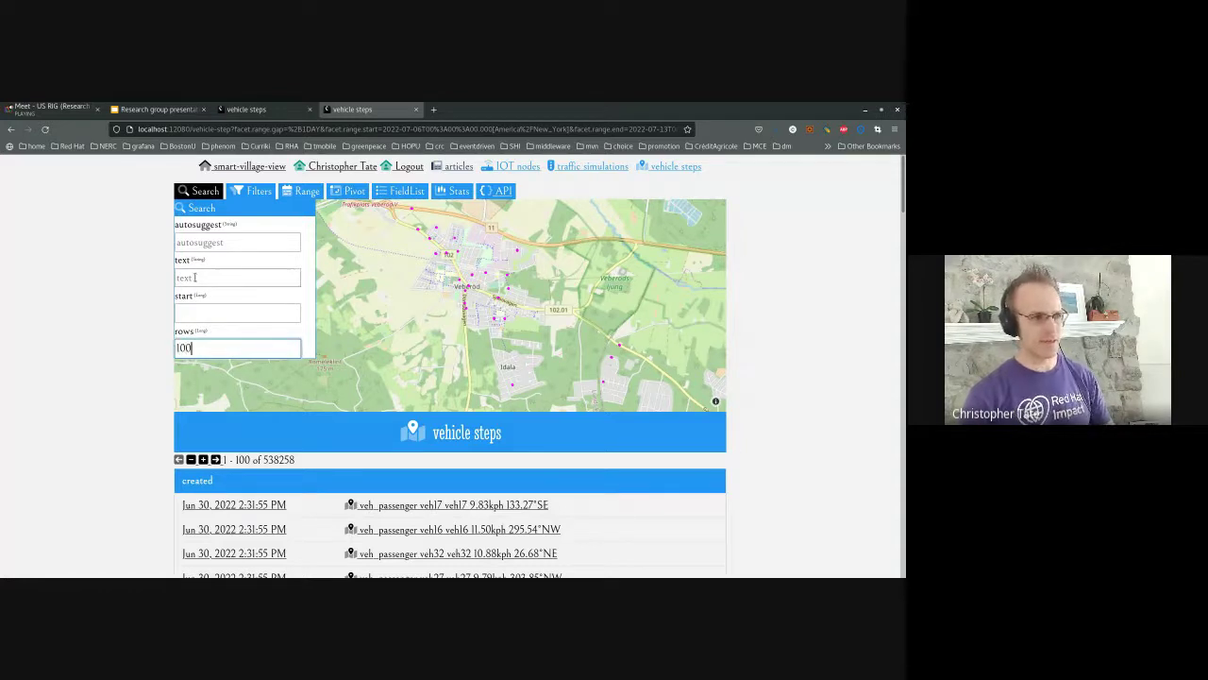
{"action": "type", "text": "1000"}
{"action": "key", "text": "Return"}
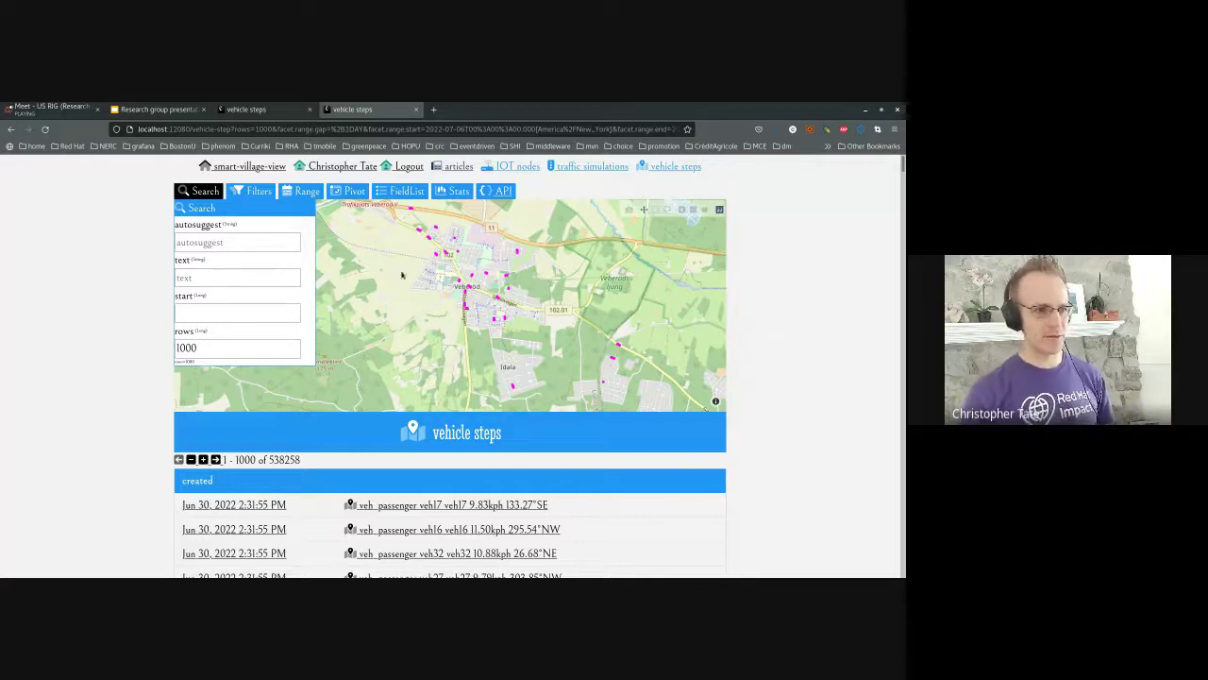
{"action": "mouse_move", "coordinate": [429, 270]}
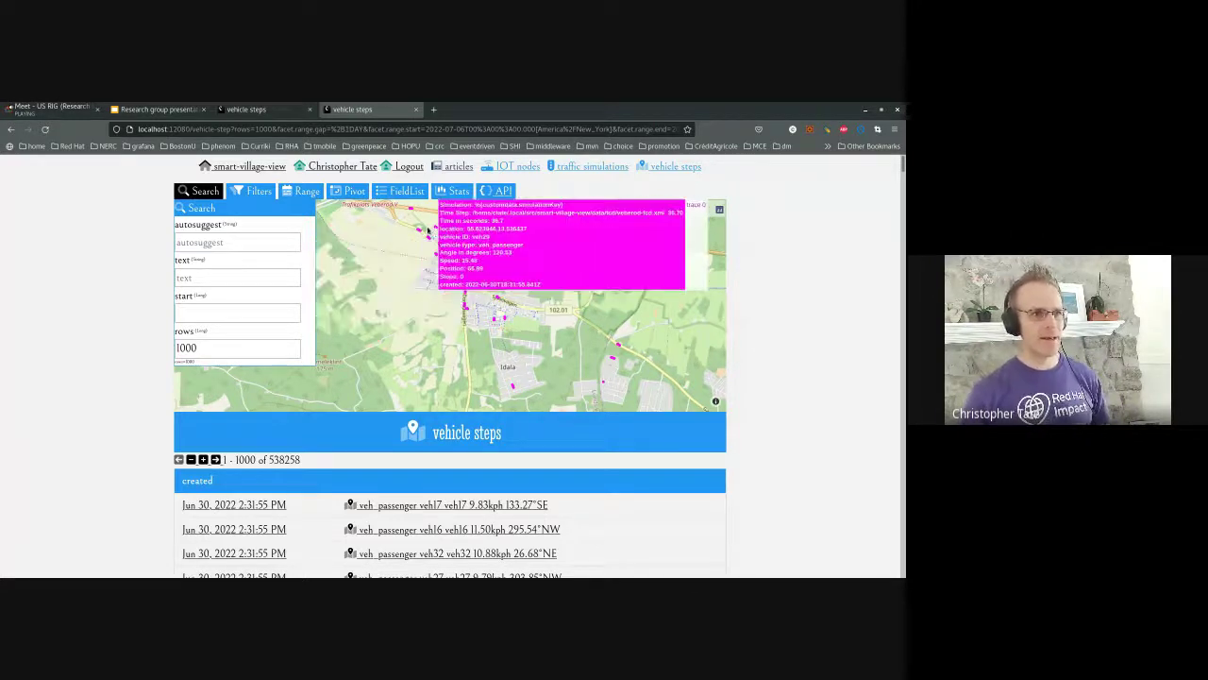
Step: Enable statistics for Time in seconds and set its animation to step 0.2, minimum 100 and speed 0.2 seconds
{"action": "left_click", "coordinate": [459, 192]}
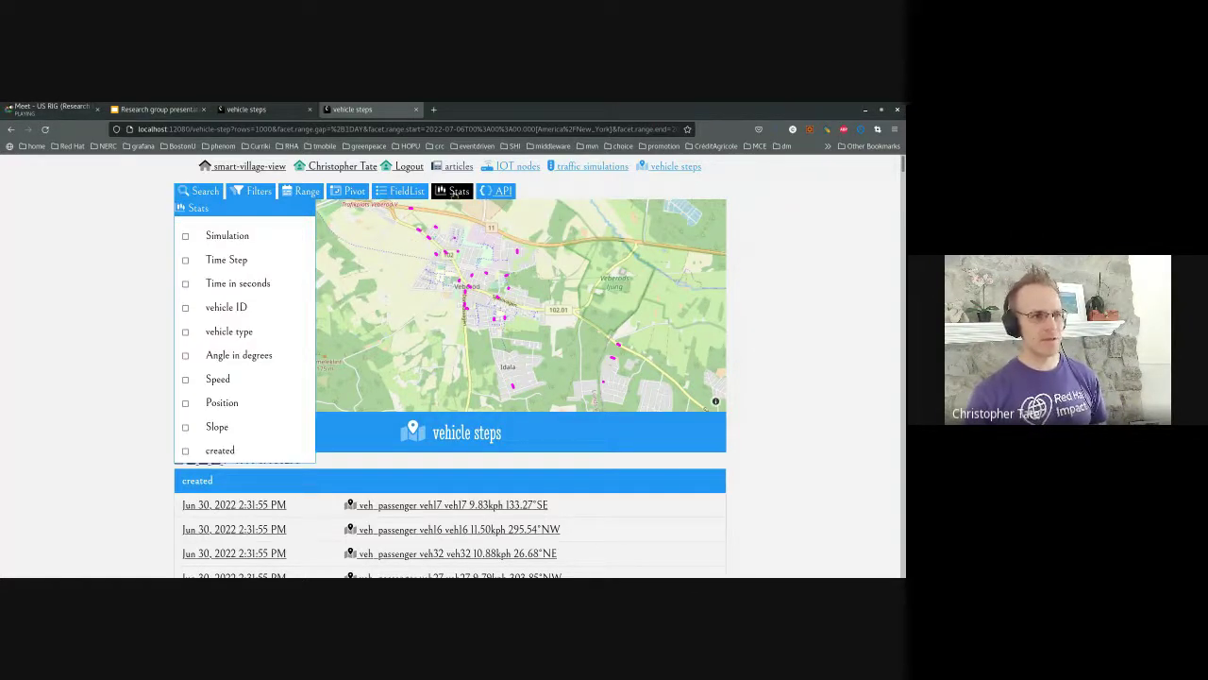
{"action": "left_click", "coordinate": [187, 285]}
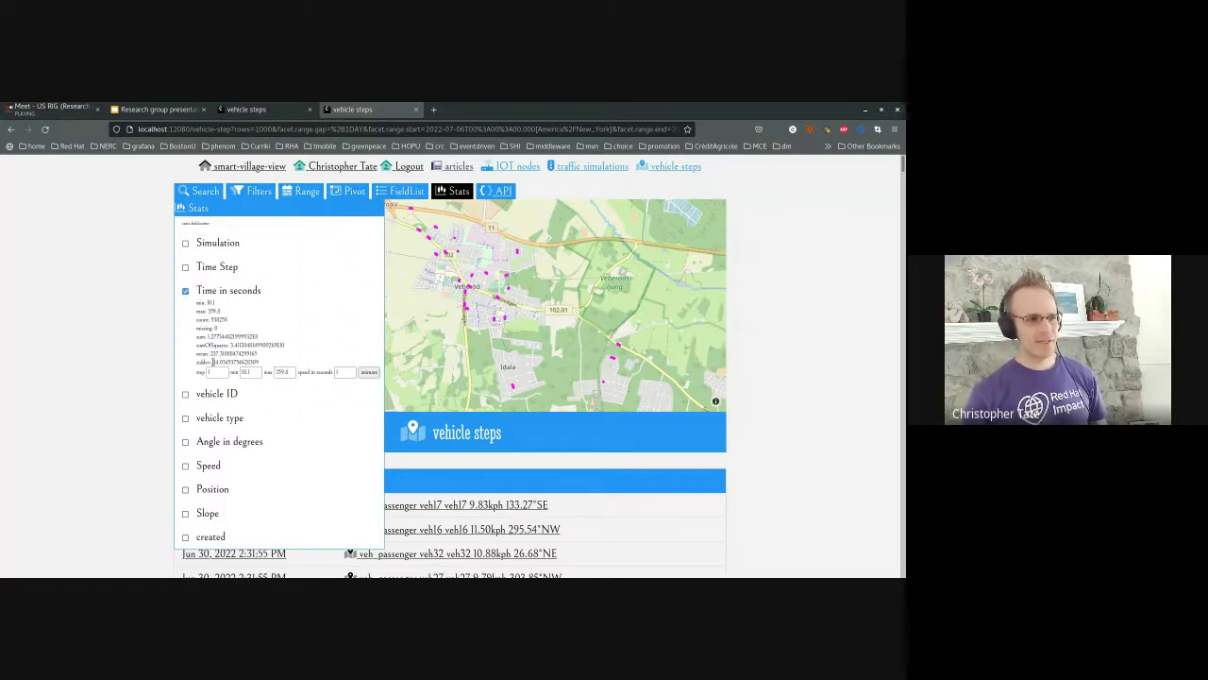
{"action": "double_click", "coordinate": [215, 371]}
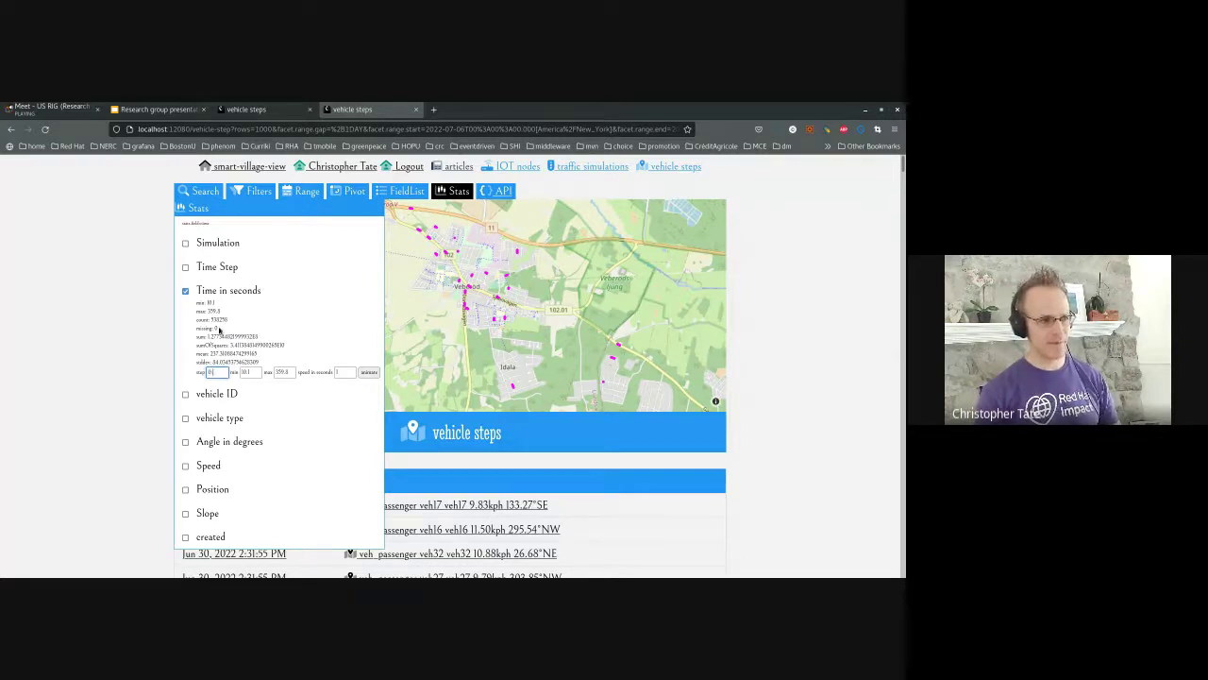
{"action": "key", "text": "Tab"}
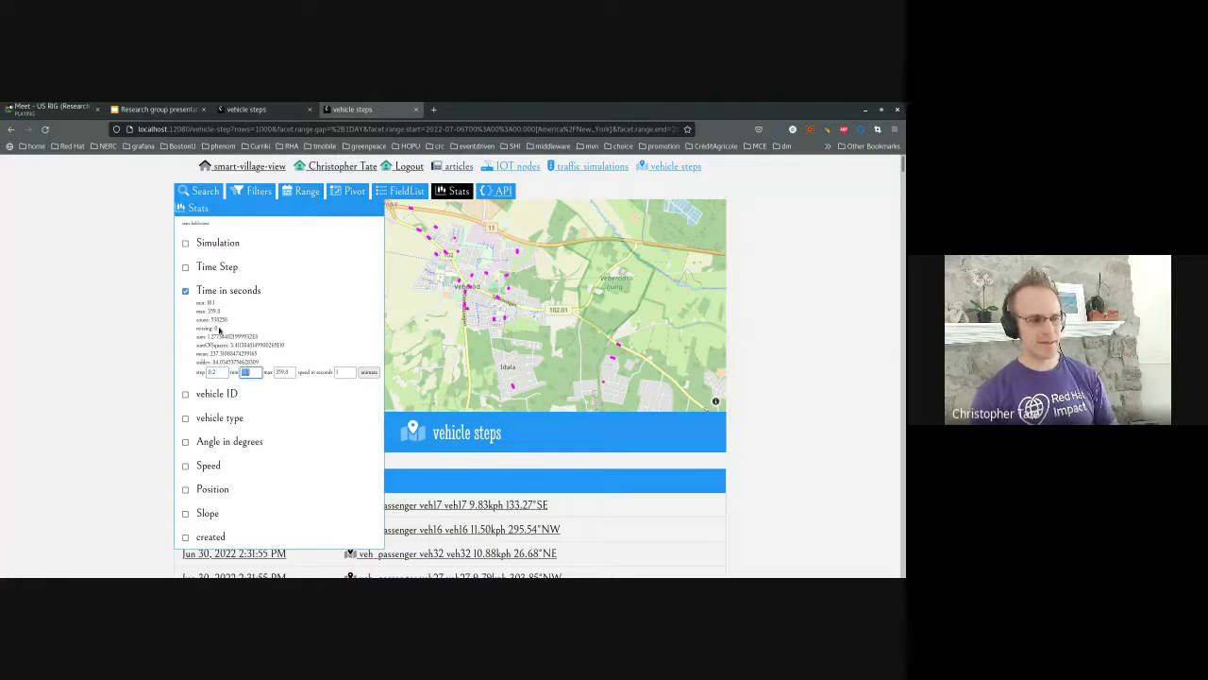
{"action": "key", "text": "Tab"}
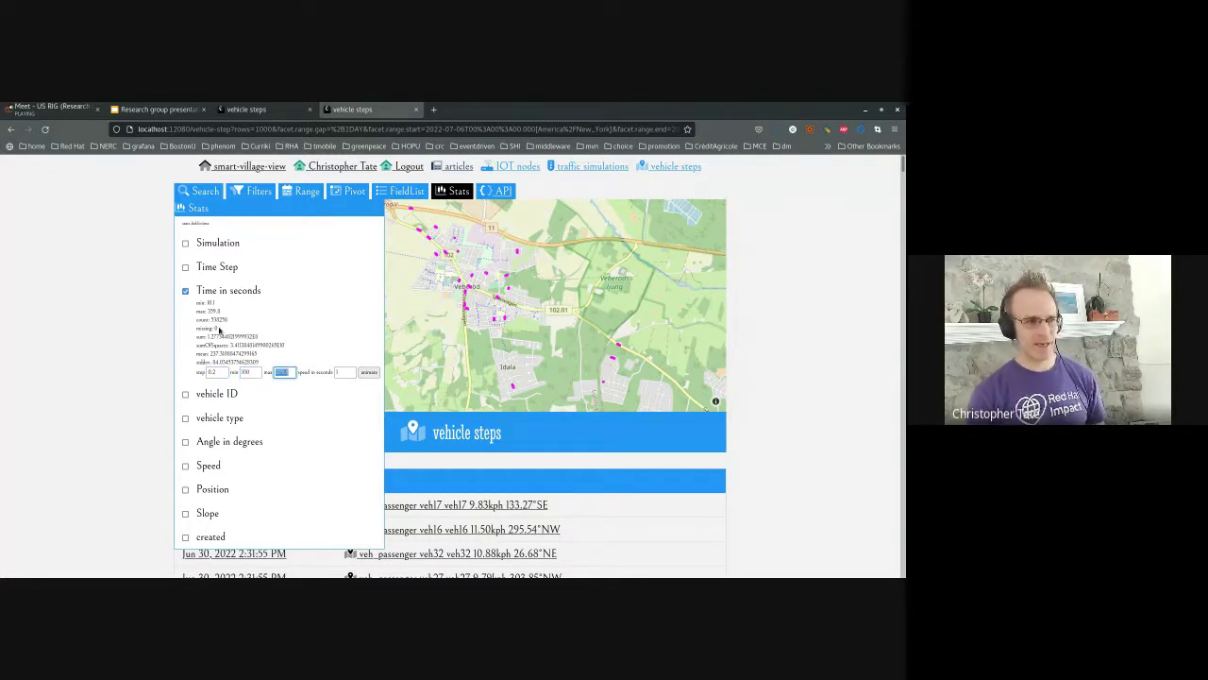
{"action": "left_click", "coordinate": [343, 372]}
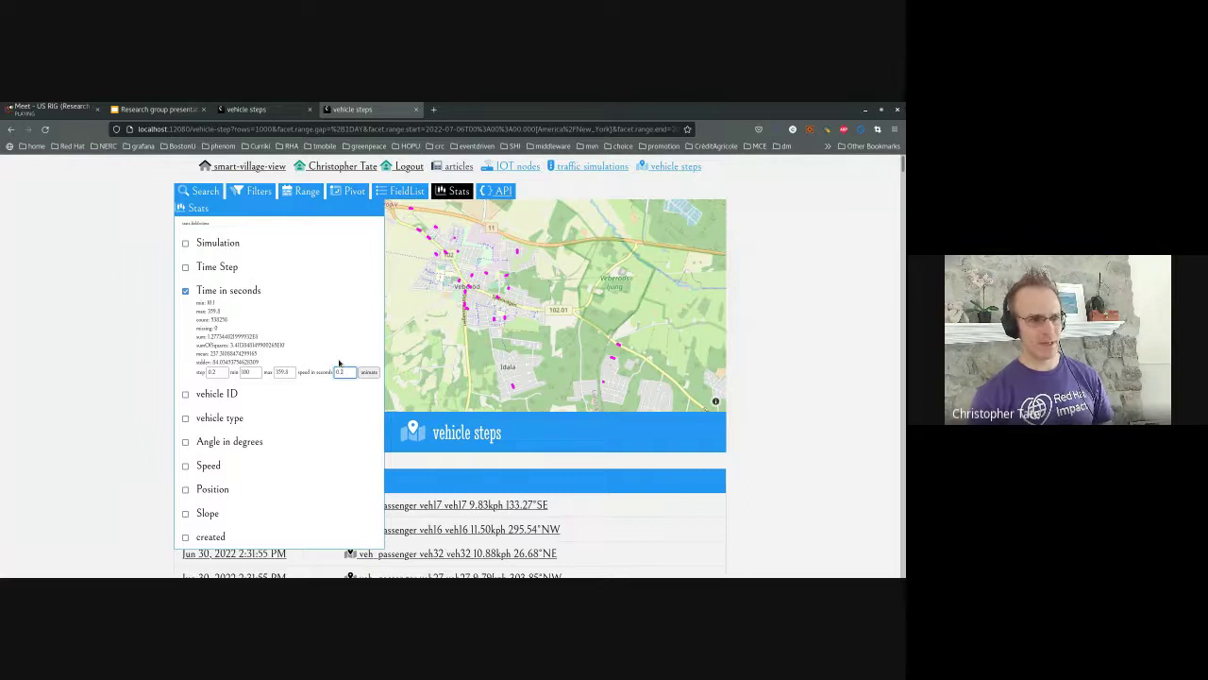
Step: Run the Time in seconds animation and watch the vehicles moving along road 102.01 in close-up
{"action": "left_click", "coordinate": [368, 372]}
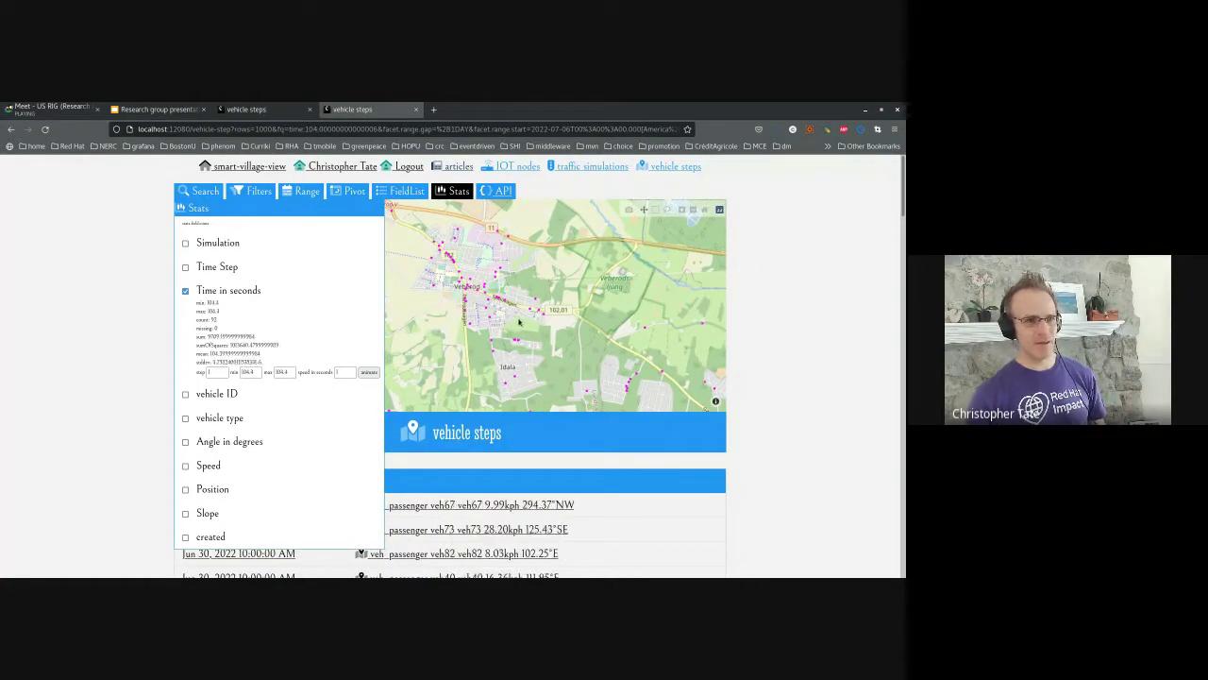
{"action": "scroll", "coordinate": [500, 311], "scroll_direction": "up", "scroll_amount": 3}
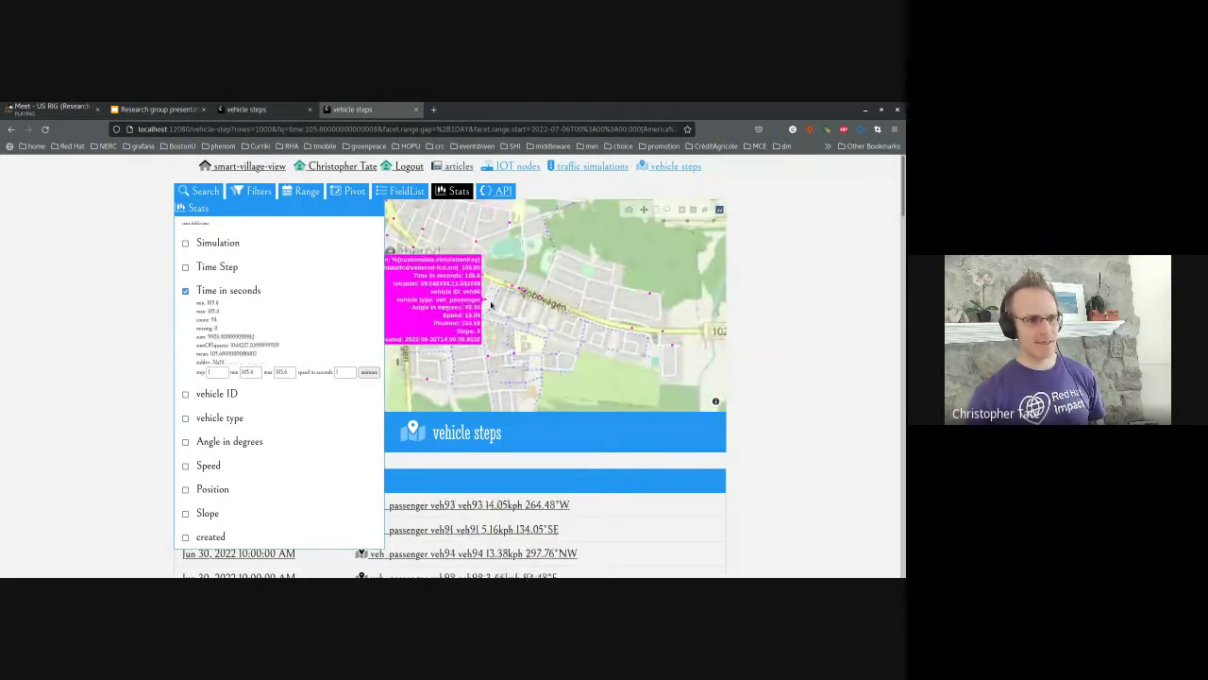
{"action": "scroll", "coordinate": [491, 302], "scroll_direction": "up", "scroll_amount": 3}
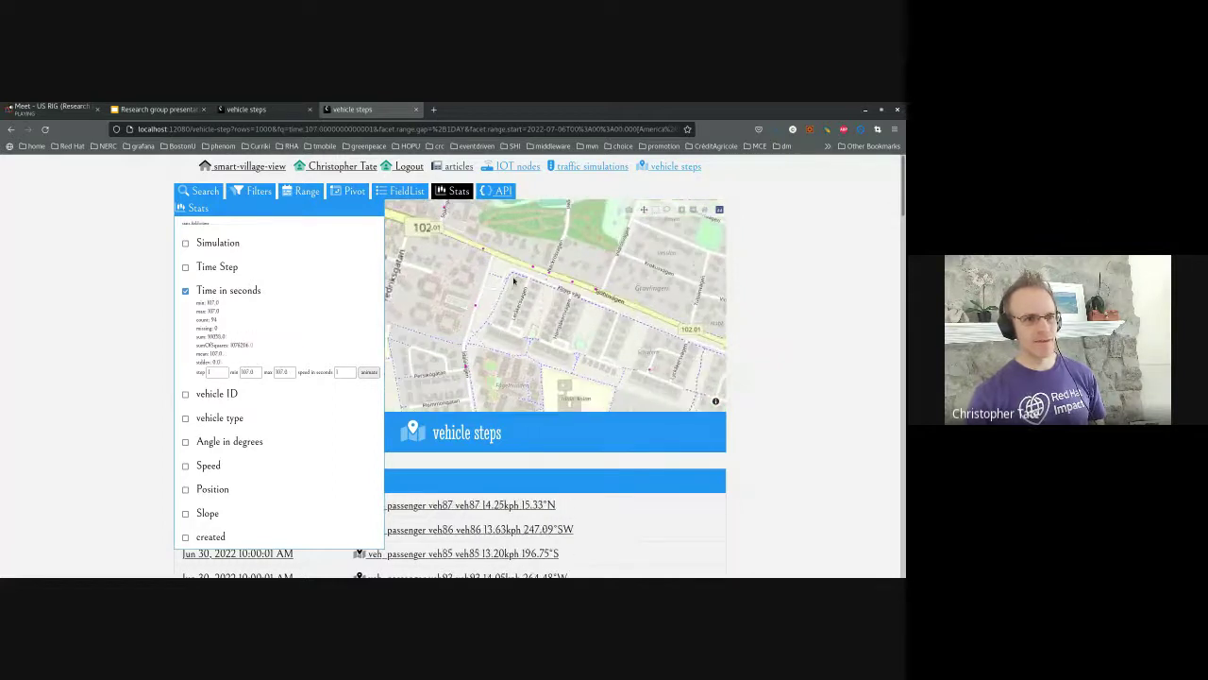
{"action": "mouse_move", "coordinate": [538, 275]}
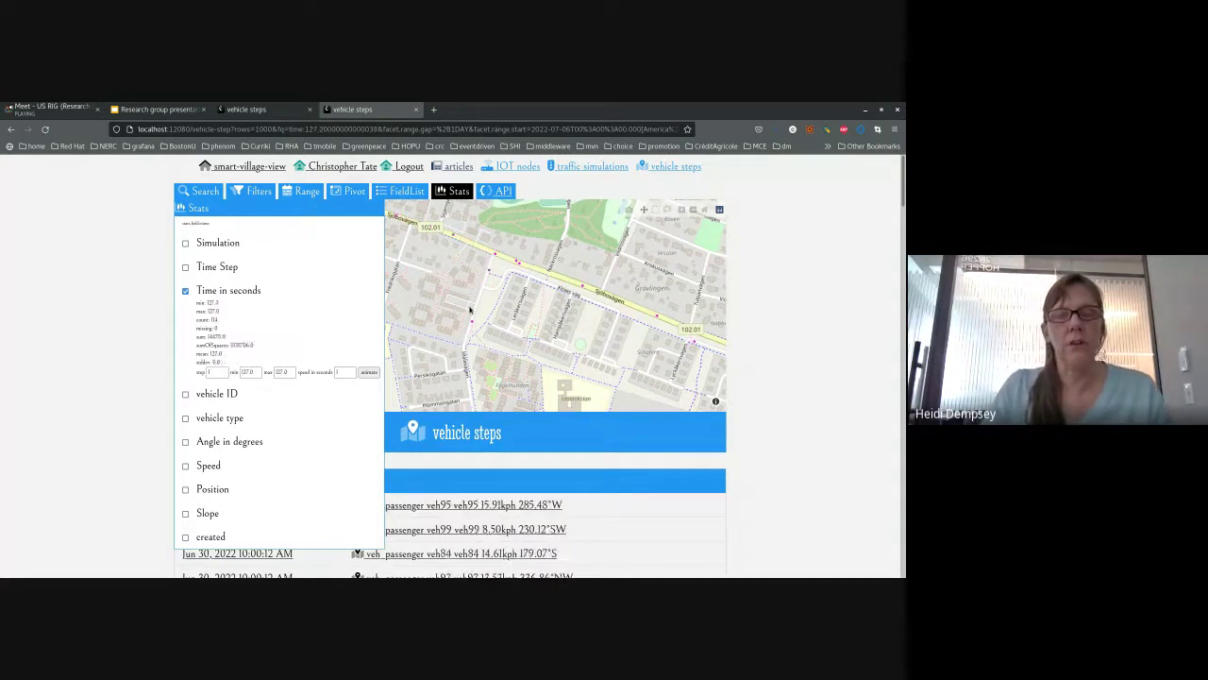
{"action": "mouse_move", "coordinate": [469, 308]}
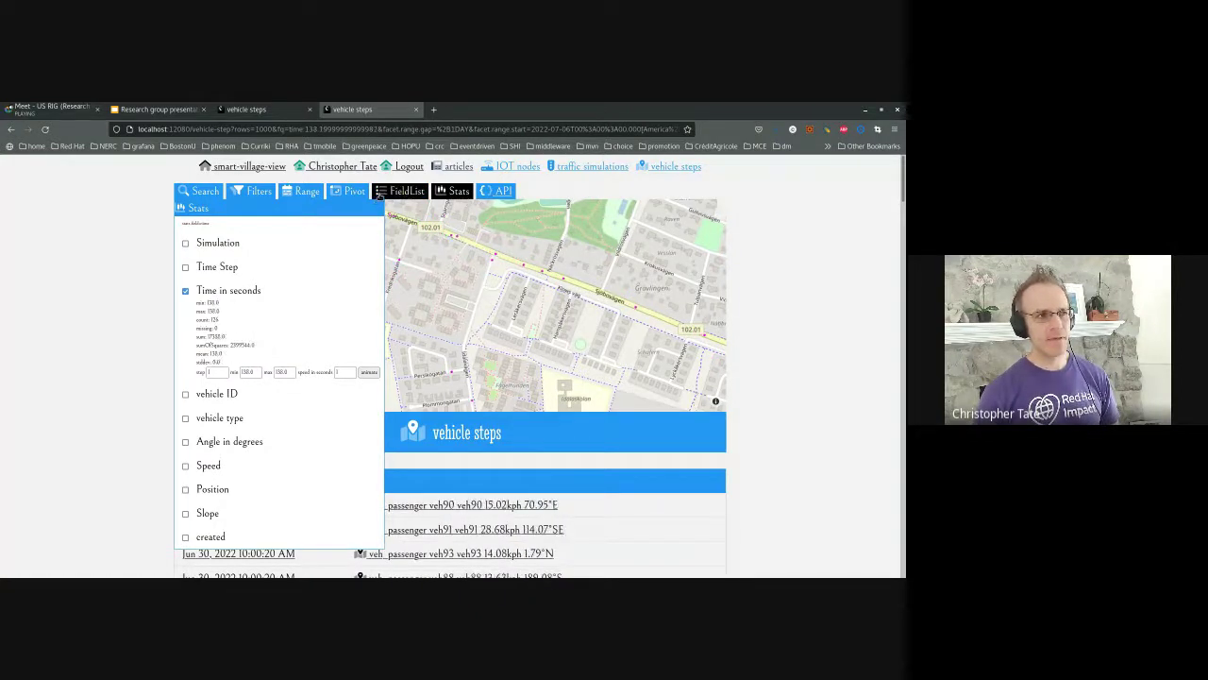
Step: Open the Red Hat OpenShift Container Platform console at console-openshift-console.apps.smaug.na.operate-first.cloud in a separate browser page
{"action": "left_click", "coordinate": [434, 111]}
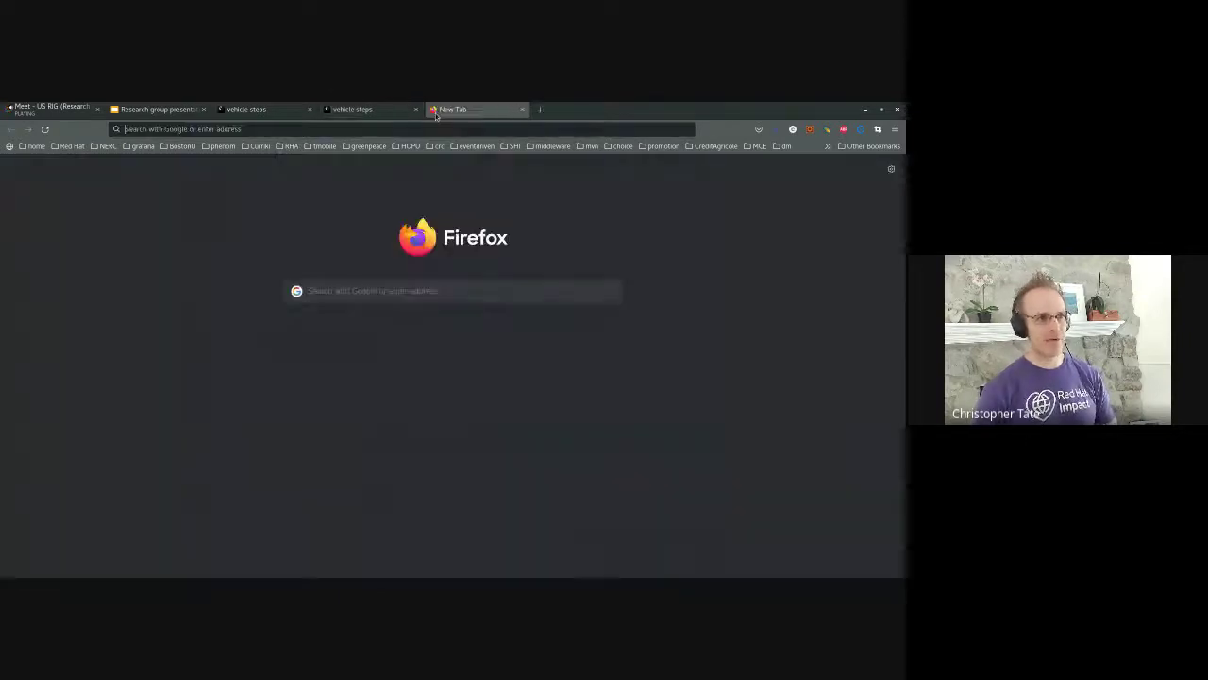
{"action": "type", "text": "conso"}
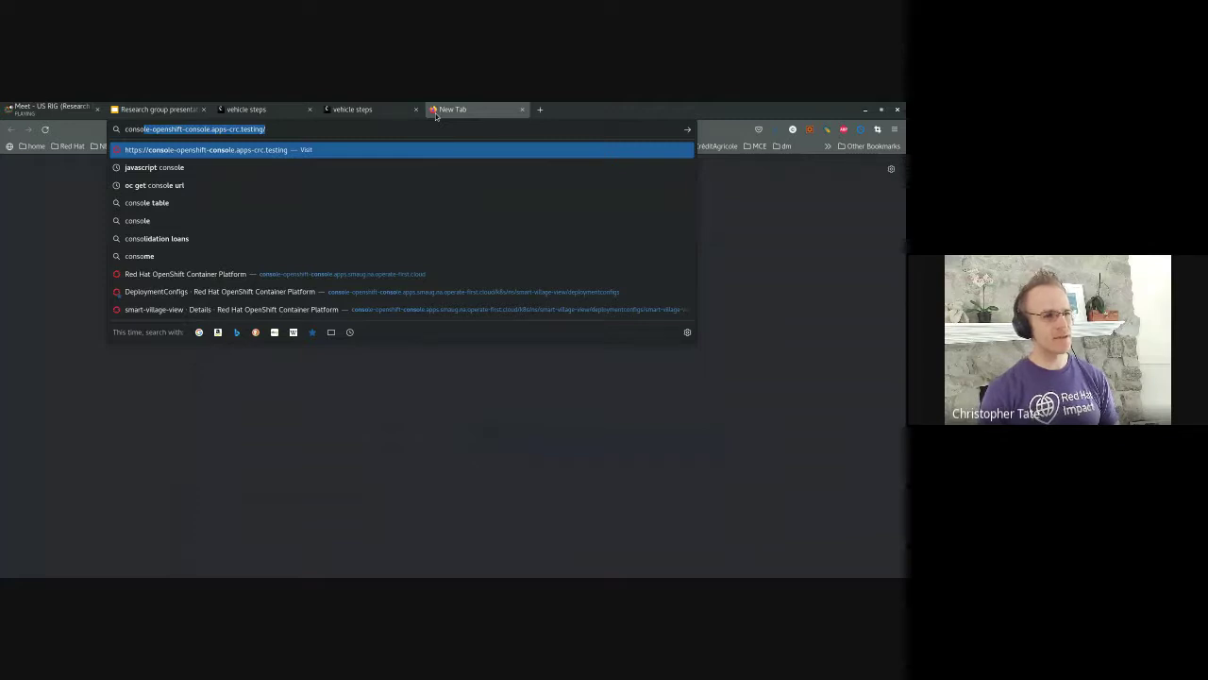
{"action": "key", "text": "Down"}
{"action": "key", "text": "Down"}
{"action": "key", "text": "Down"}
{"action": "key", "text": "Down"}
{"action": "key", "text": "Down"}
{"action": "key", "text": "Down"}
{"action": "key", "text": "Down"}
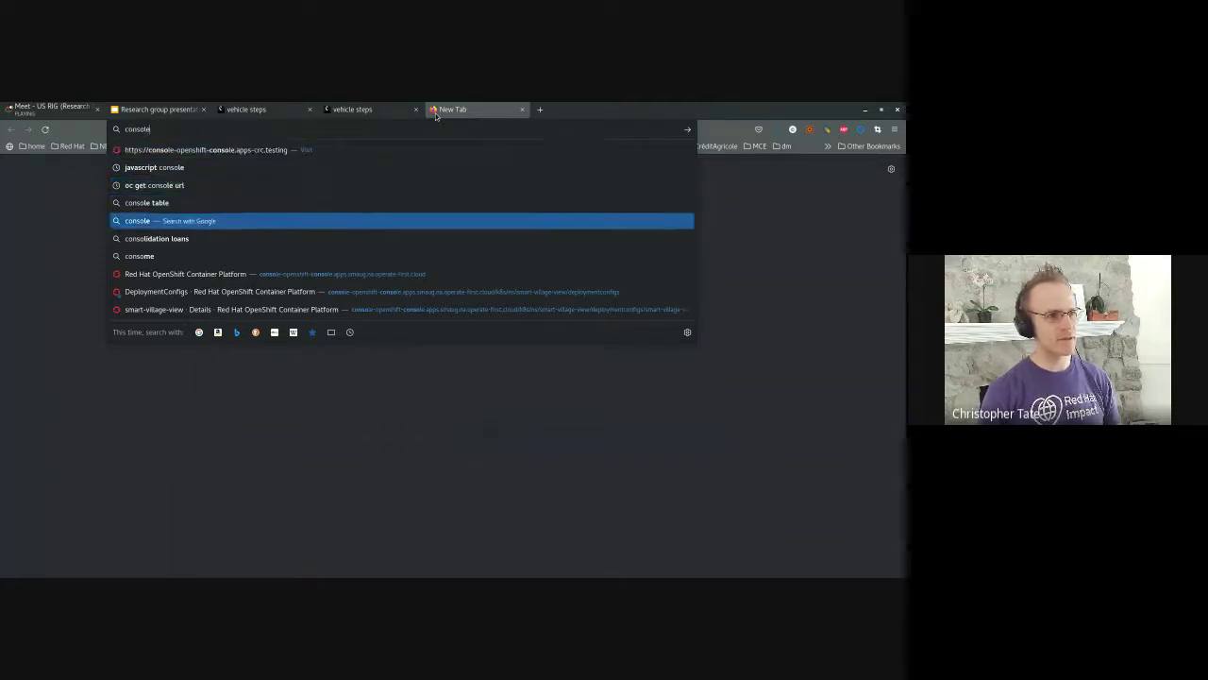
{"action": "key", "text": "Down"}
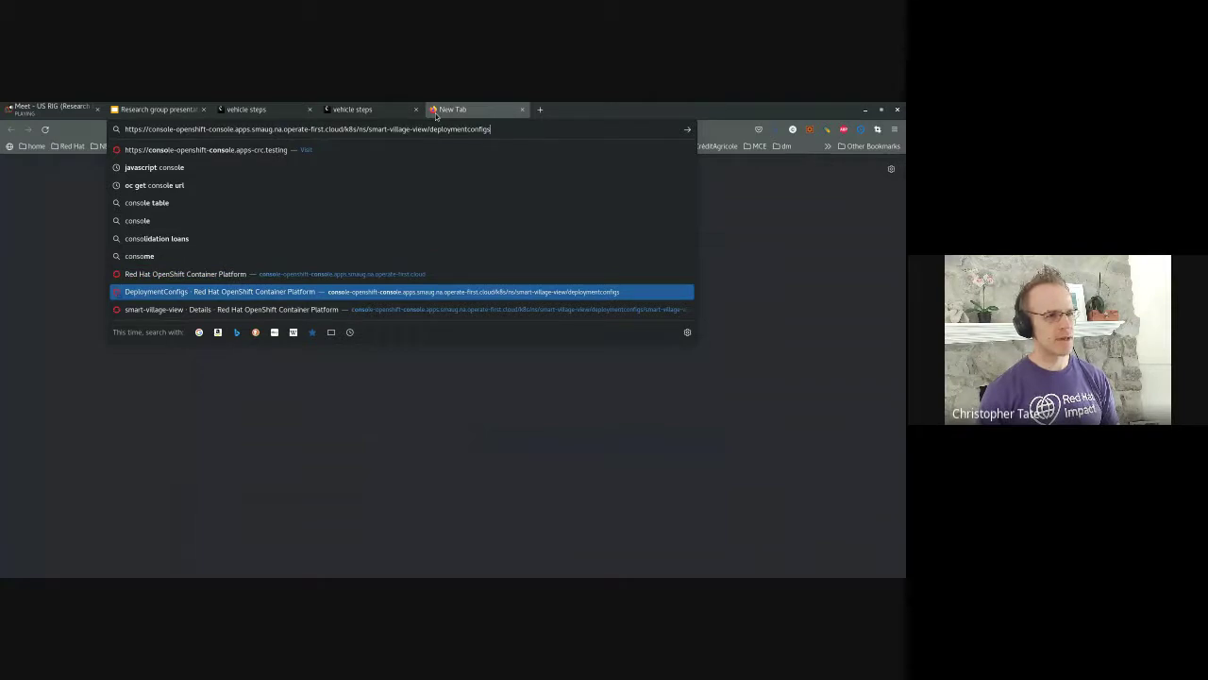
{"action": "key", "text": "Up"}
{"action": "key", "text": "Return"}
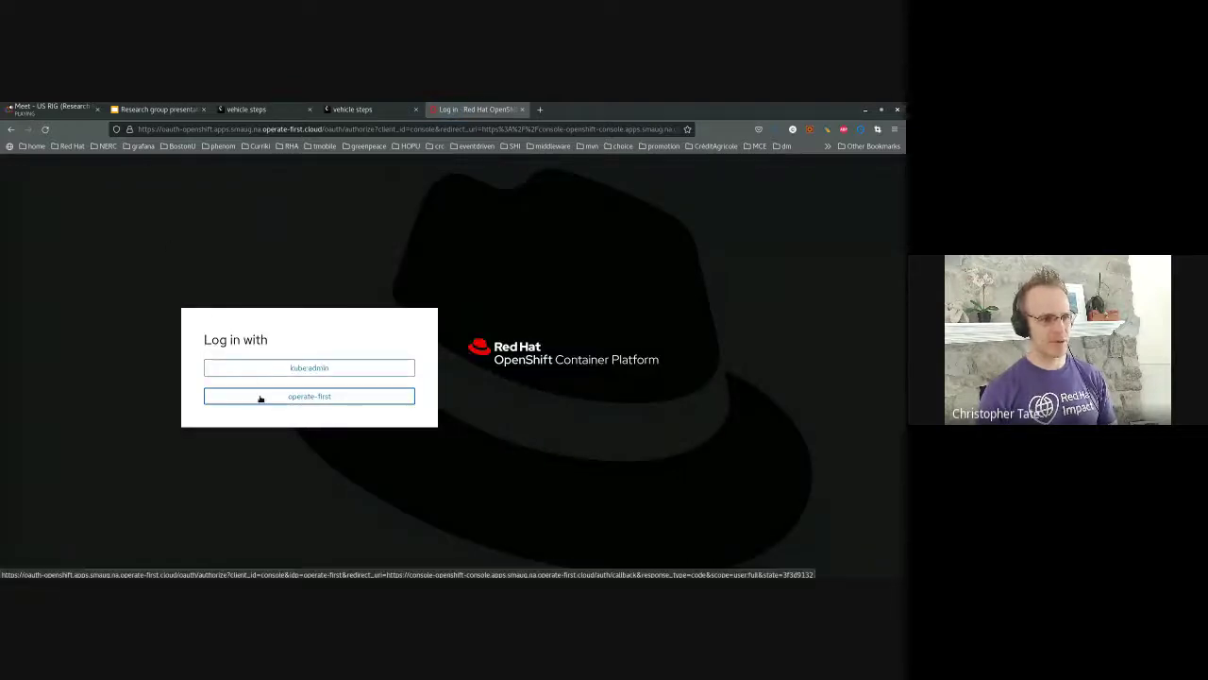
Step: Log in with operate-first and open the environment variables of the smart-village-view DeploymentConfig
{"action": "left_click", "coordinate": [259, 397]}
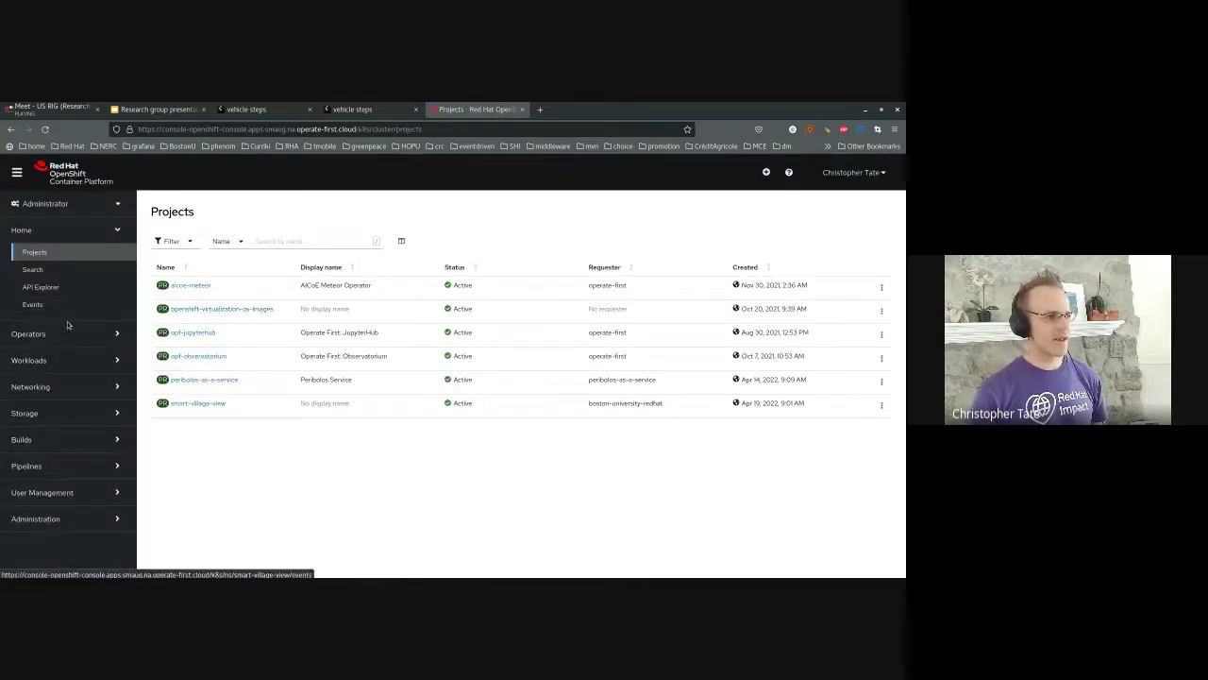
{"action": "left_click", "coordinate": [53, 359]}
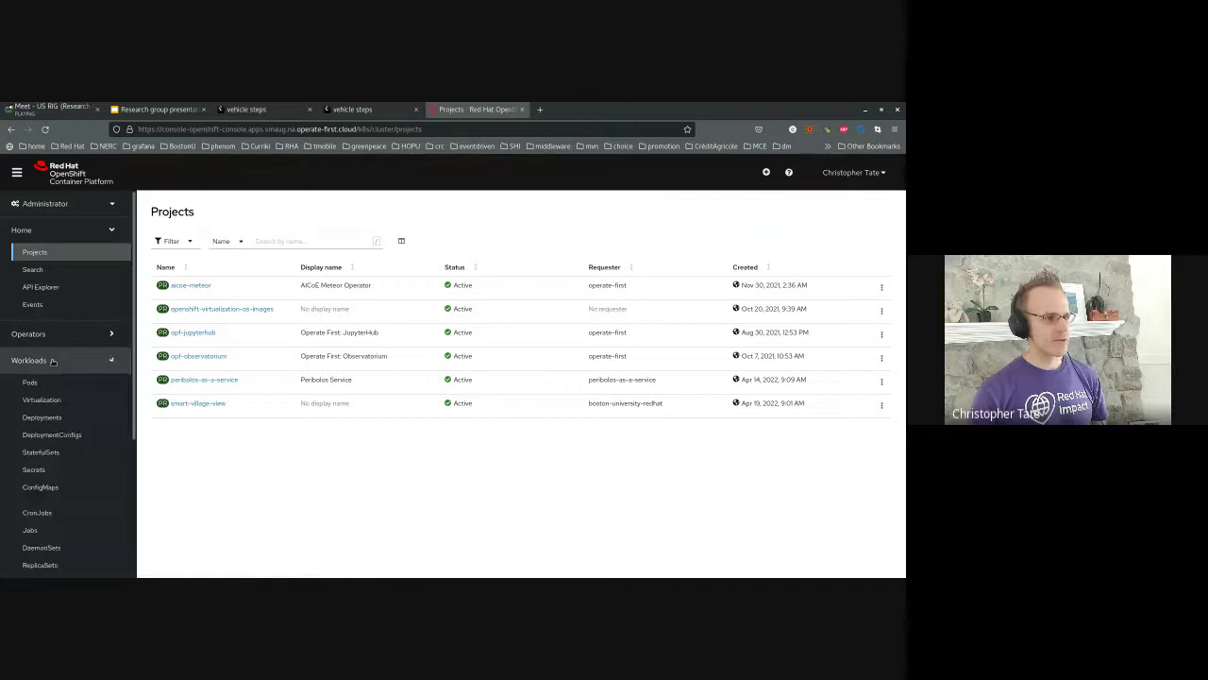
{"action": "left_click", "coordinate": [46, 437]}
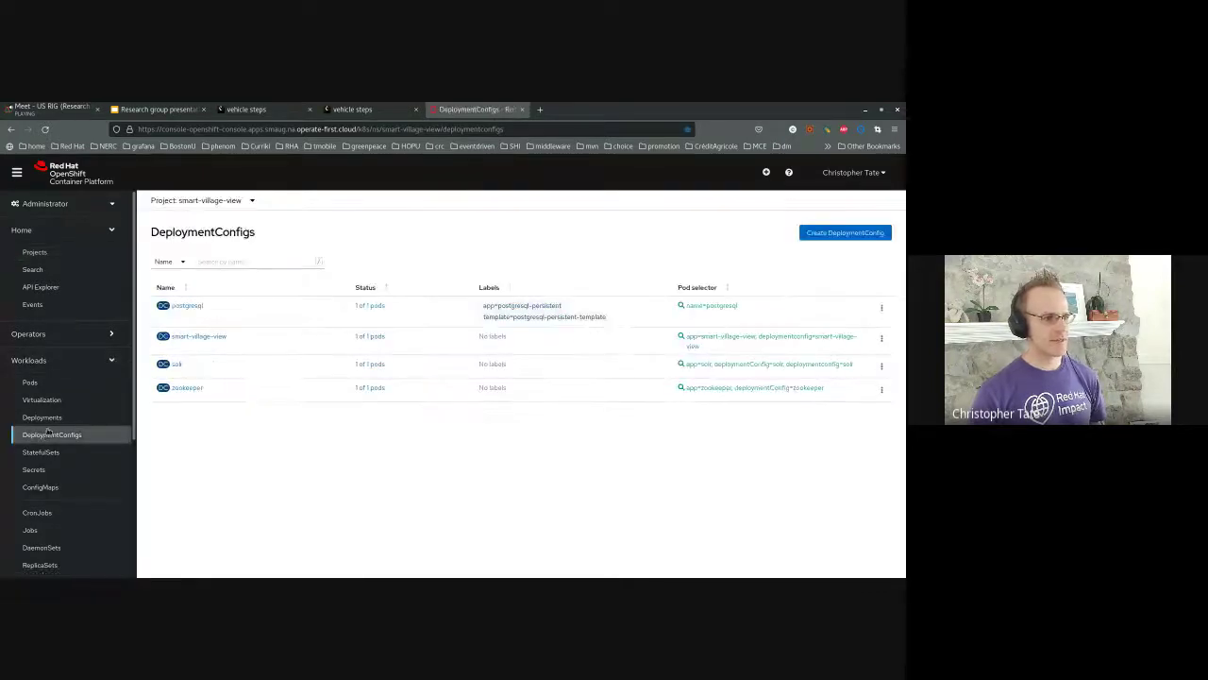
{"action": "left_click", "coordinate": [217, 339]}
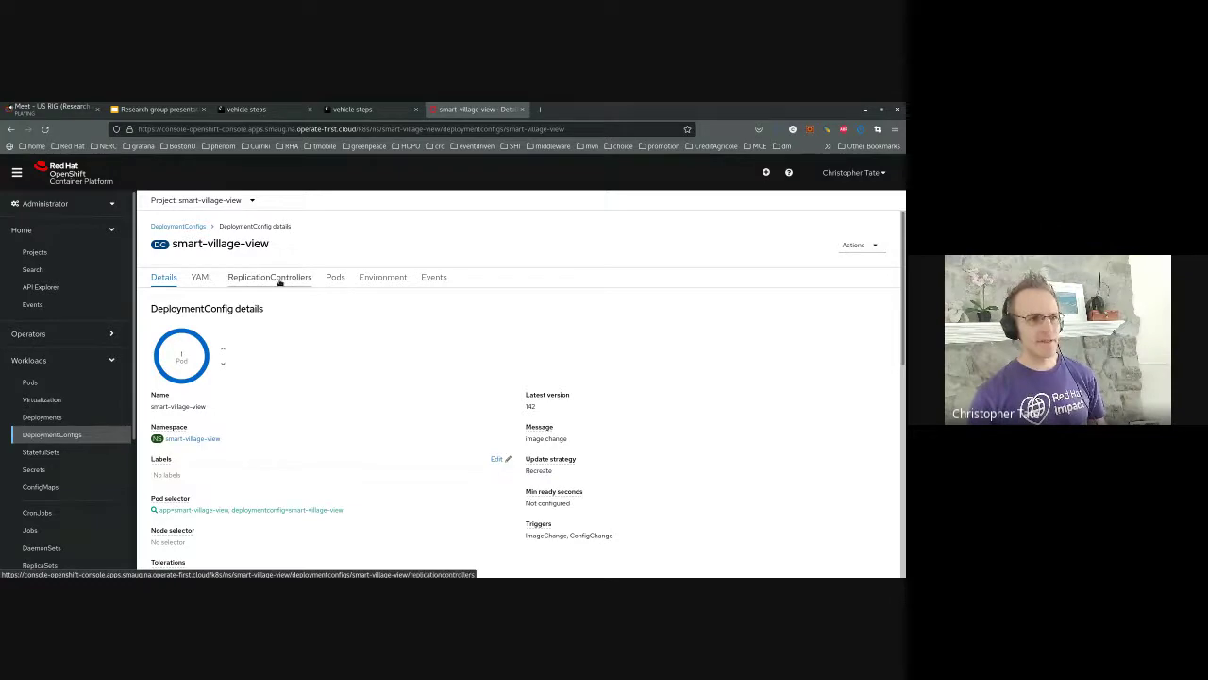
{"action": "left_click", "coordinate": [369, 281]}
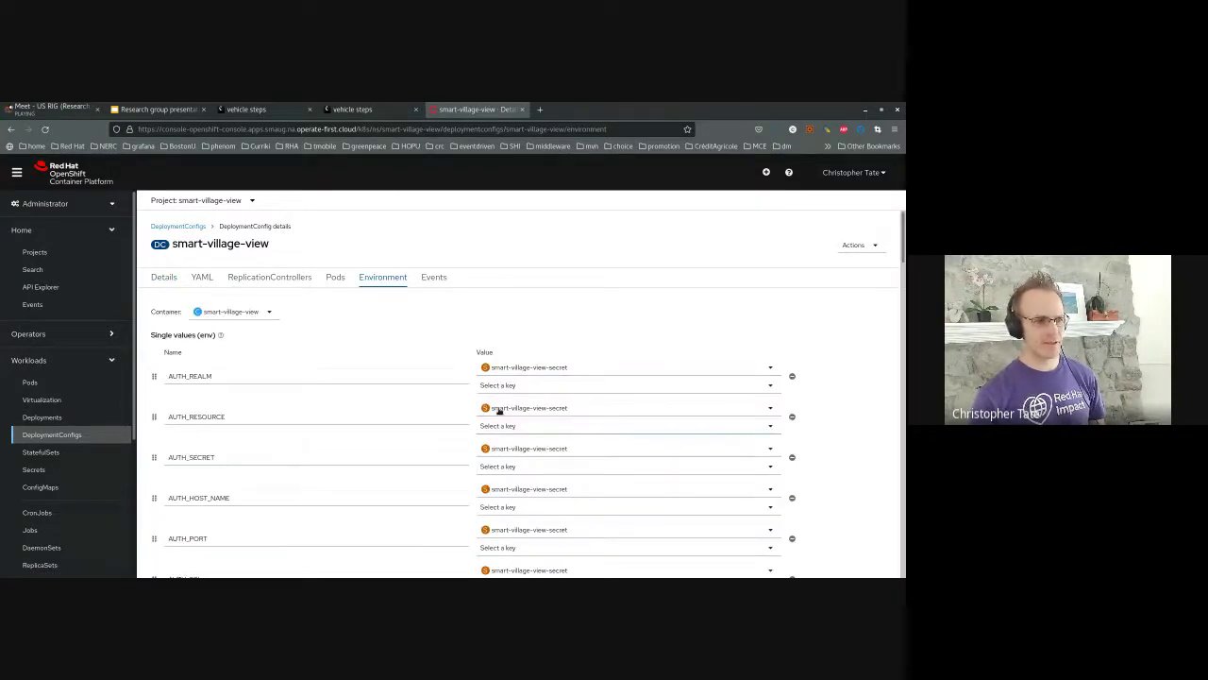
Step: Search the smart-village-view environment variables for VehicleStep
{"action": "scroll", "coordinate": [513, 406], "scroll_direction": "down", "scroll_amount": 3}
{"action": "scroll", "coordinate": [509, 478], "scroll_direction": "down", "scroll_amount": 10}
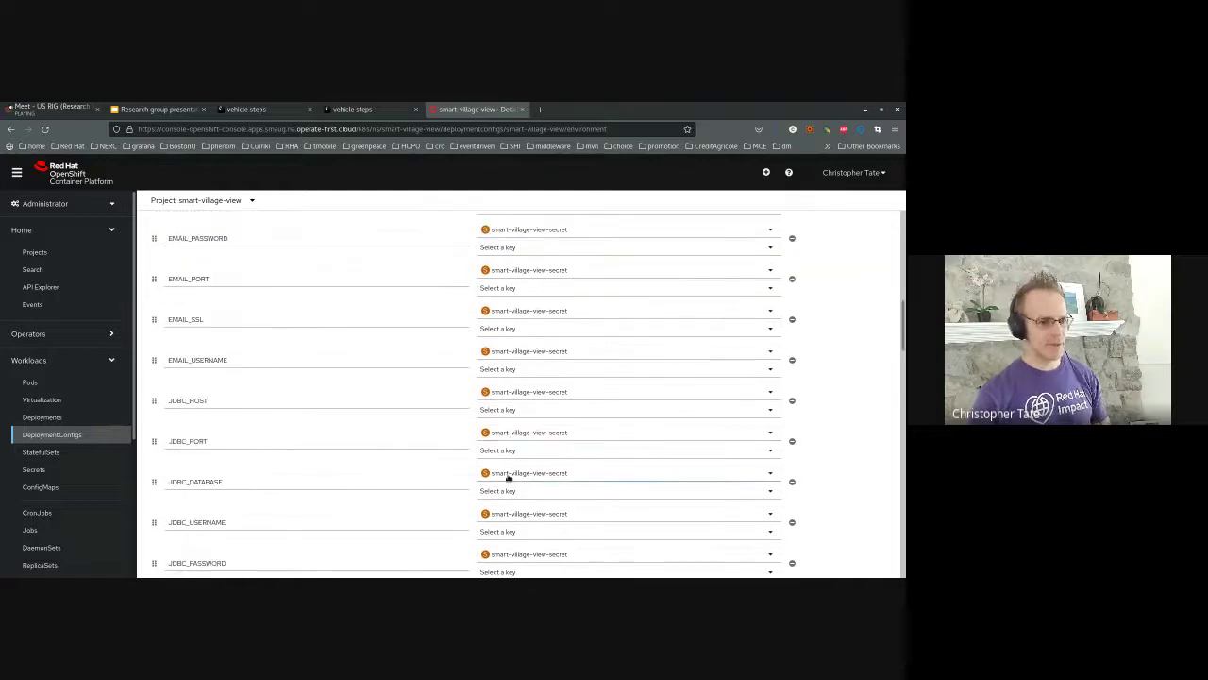
{"action": "key", "text": "ctrl+f"}
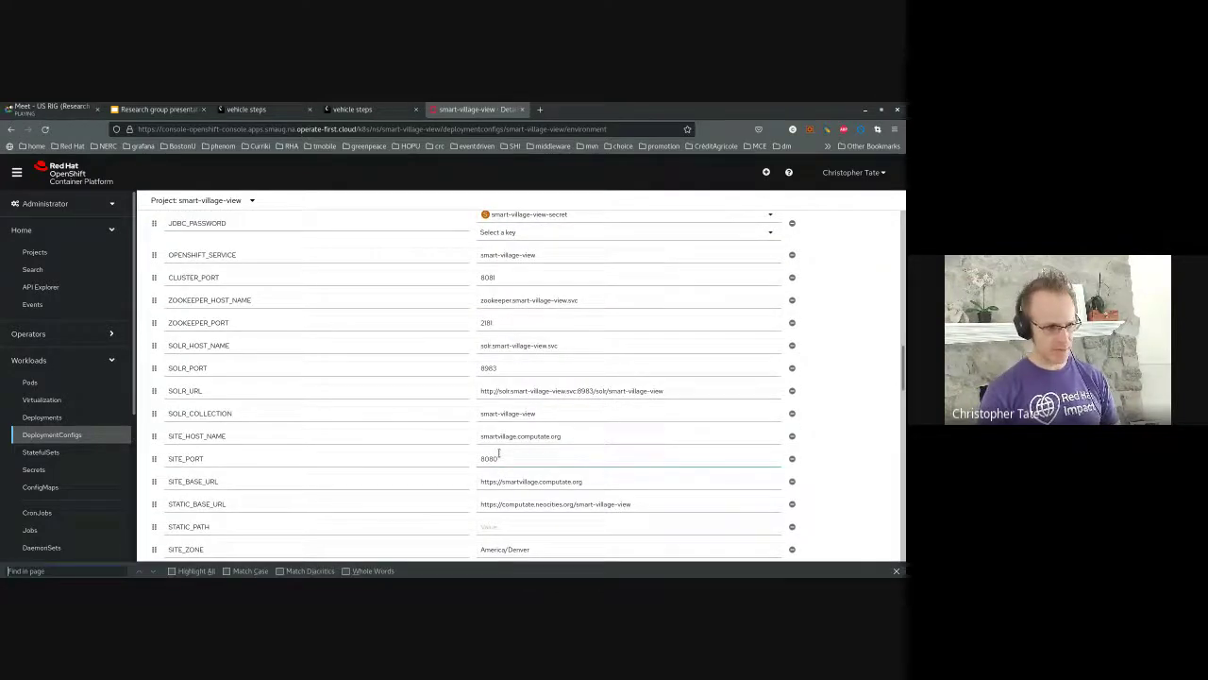
{"action": "type", "text": "Traff"}
{"action": "key", "text": "BackSpace"}
{"action": "key", "text": "BackSpace"}
{"action": "key", "text": "BackSpace"}
{"action": "key", "text": "BackSpace"}
{"action": "key", "text": "BackSpace"}
{"action": "type", "text": "Vehicle"}
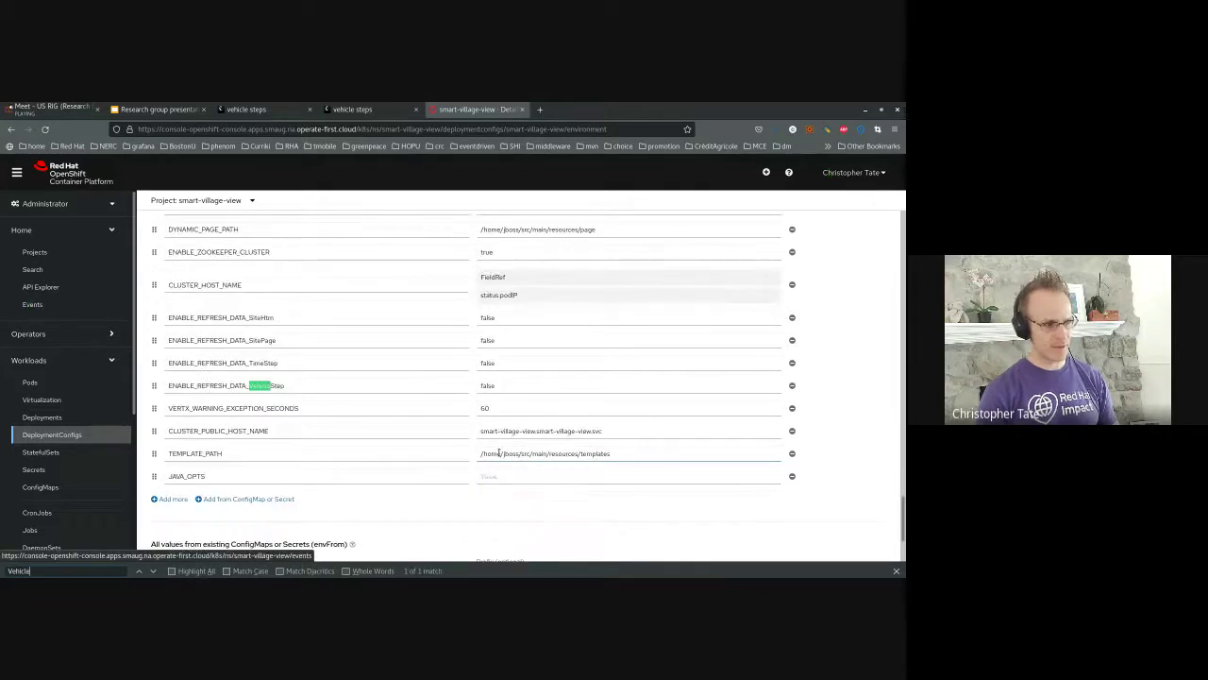
{"action": "type", "text": "Step"}
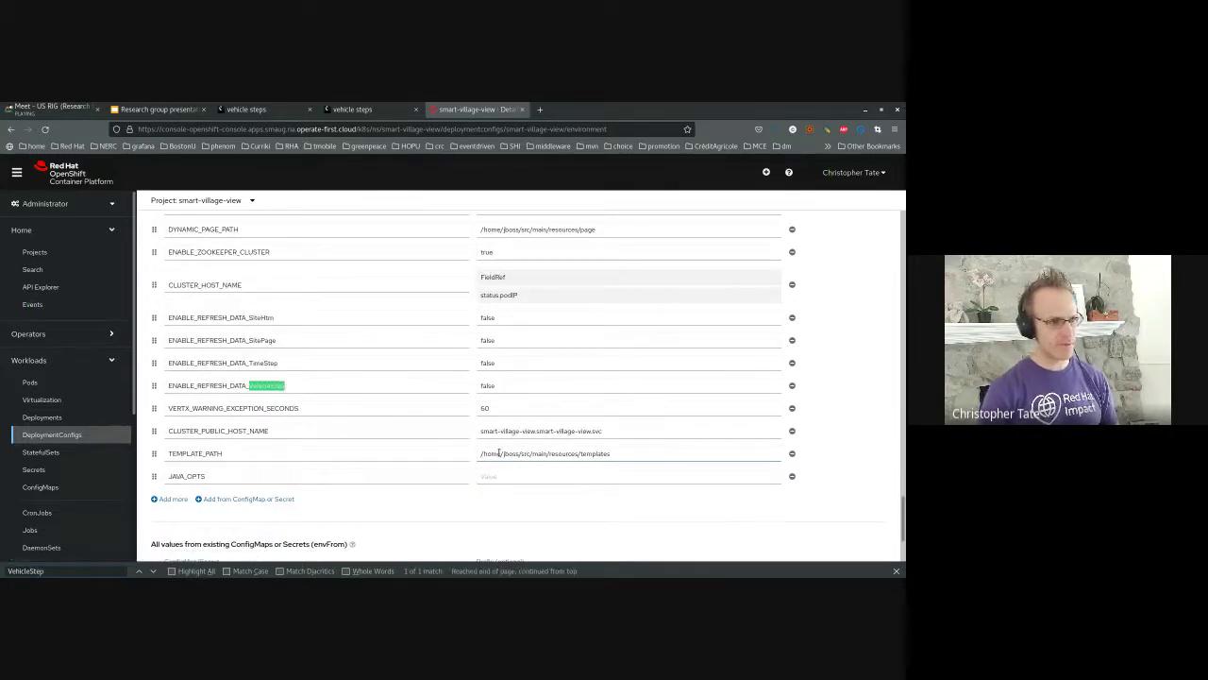
{"action": "scroll", "coordinate": [434, 342], "scroll_direction": "up", "scroll_amount": 4}
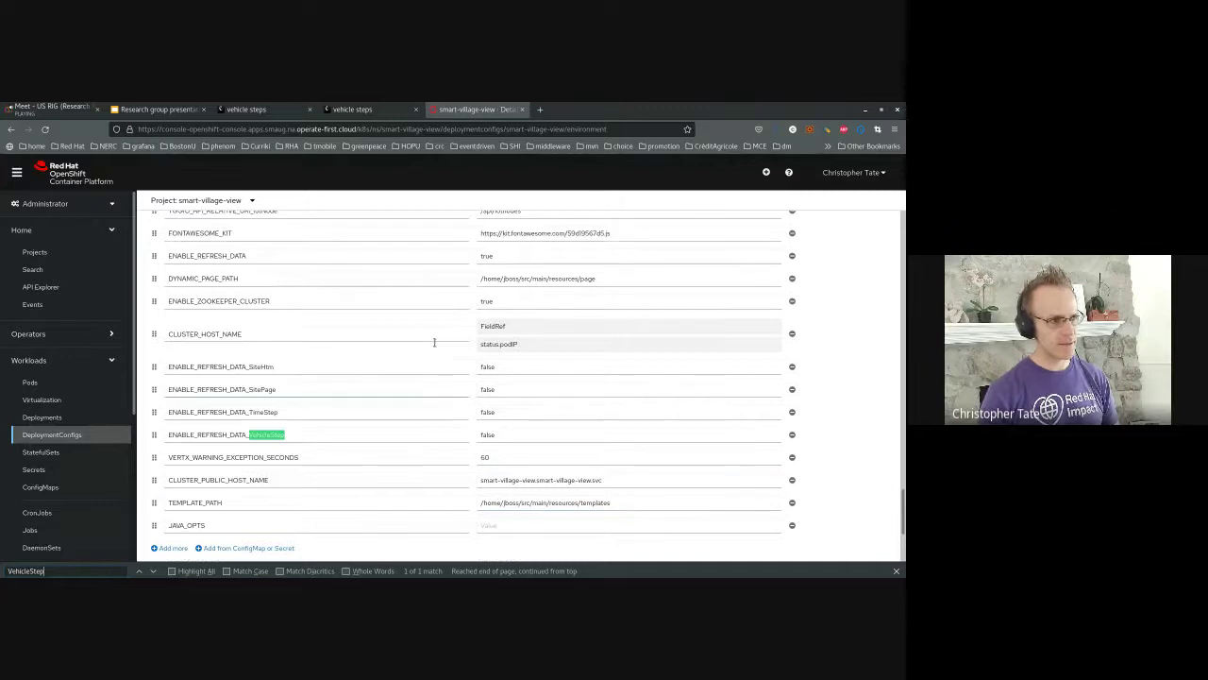
Step: Search the environment variables for AUTH_ and go through the matches to AUTH_ROLES_REQUIRED_IotNode
{"action": "key", "text": "ctrl+f"}
{"action": "type", "text": "AUTH_"}
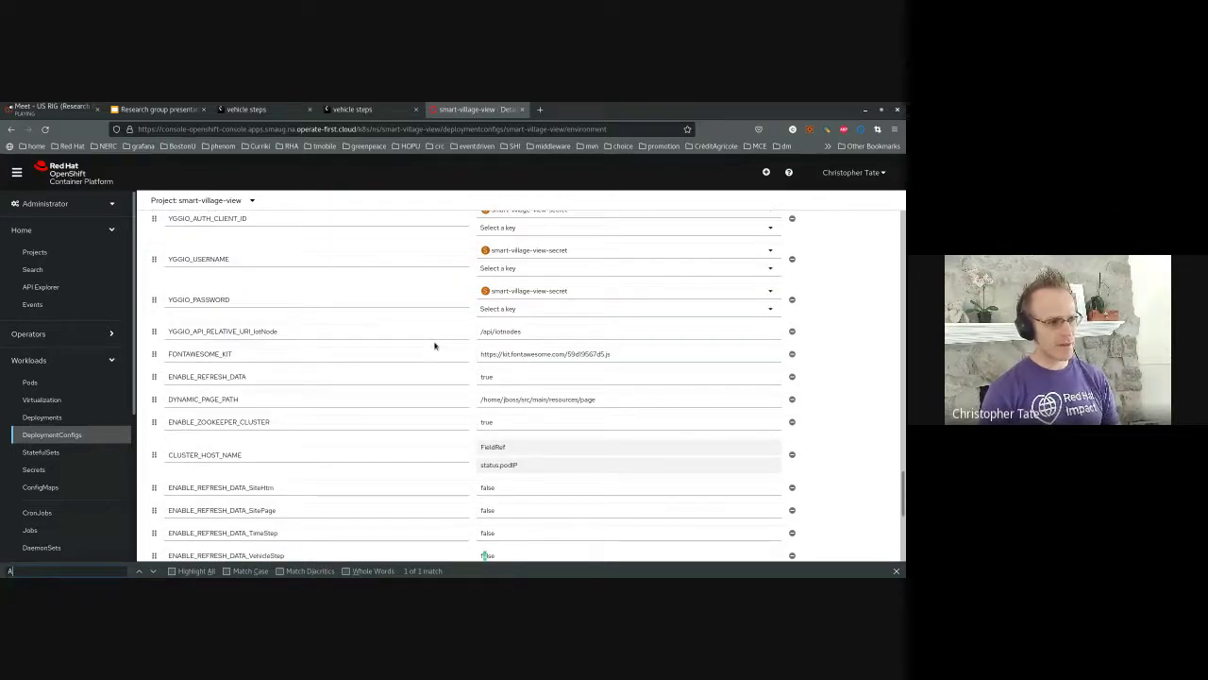
{"action": "key", "text": "Return"}
{"action": "key", "text": "Return"}
{"action": "key", "text": "Return"}
{"action": "key", "text": "Return"}
{"action": "key", "text": "Return"}
{"action": "key", "text": "Return"}
{"action": "key", "text": "Return"}
{"action": "key", "text": "Return"}
{"action": "key", "text": "Return"}
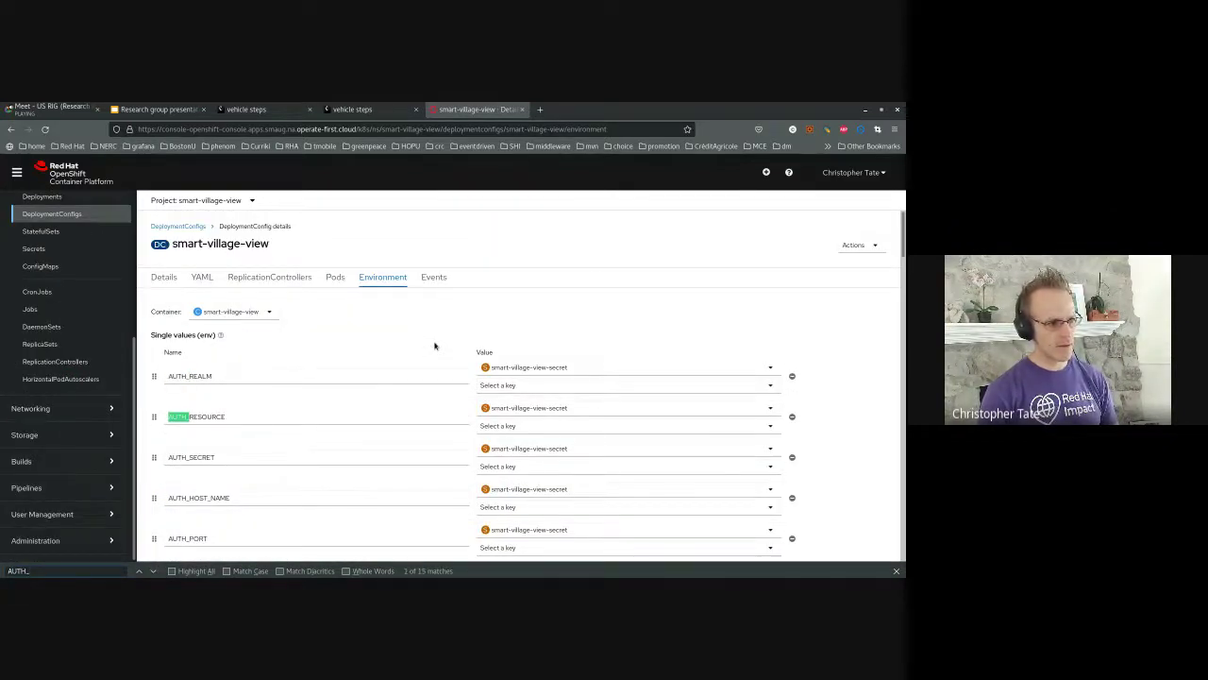
{"action": "key", "text": "Return"}
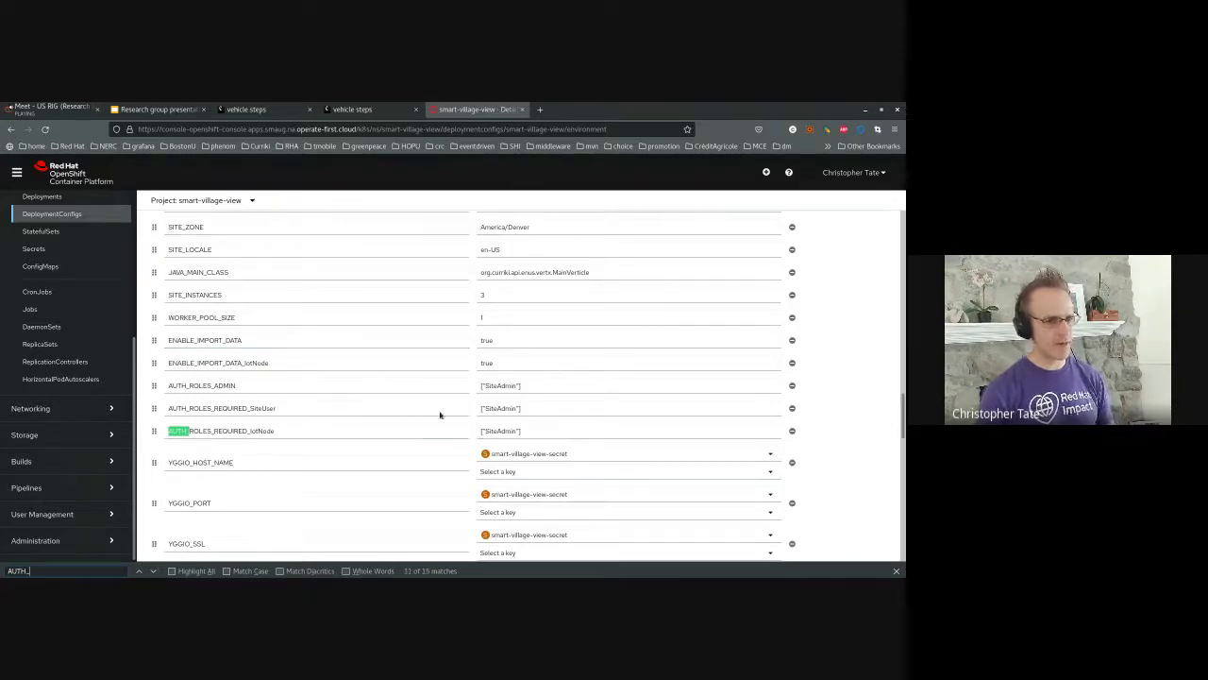
Step: Copy the name AUTH_ROLES_REQUIRED_IotNode into an added environment variable at the end of the list
{"action": "left_click", "coordinate": [519, 430]}
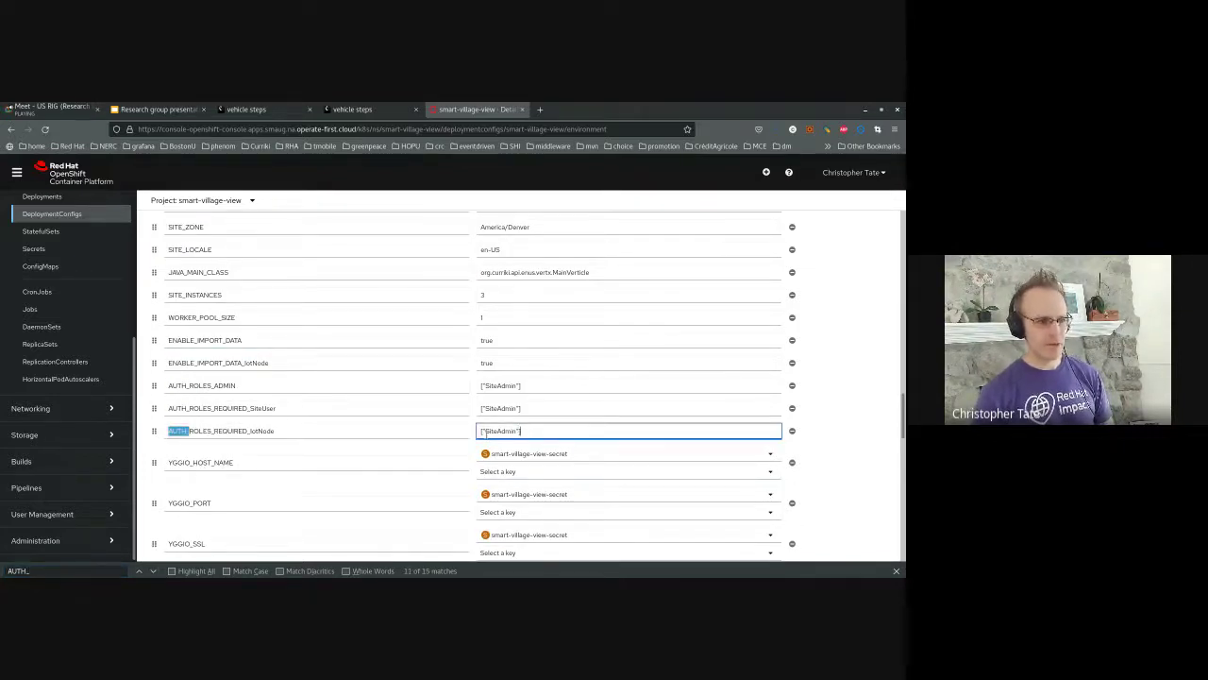
{"action": "left_click_drag", "start_coordinate": [283, 431], "coordinate": [166, 431]}
{"action": "key", "text": "ctrl+c"}
{"action": "scroll", "coordinate": [183, 424], "scroll_direction": "down", "scroll_amount": 10}
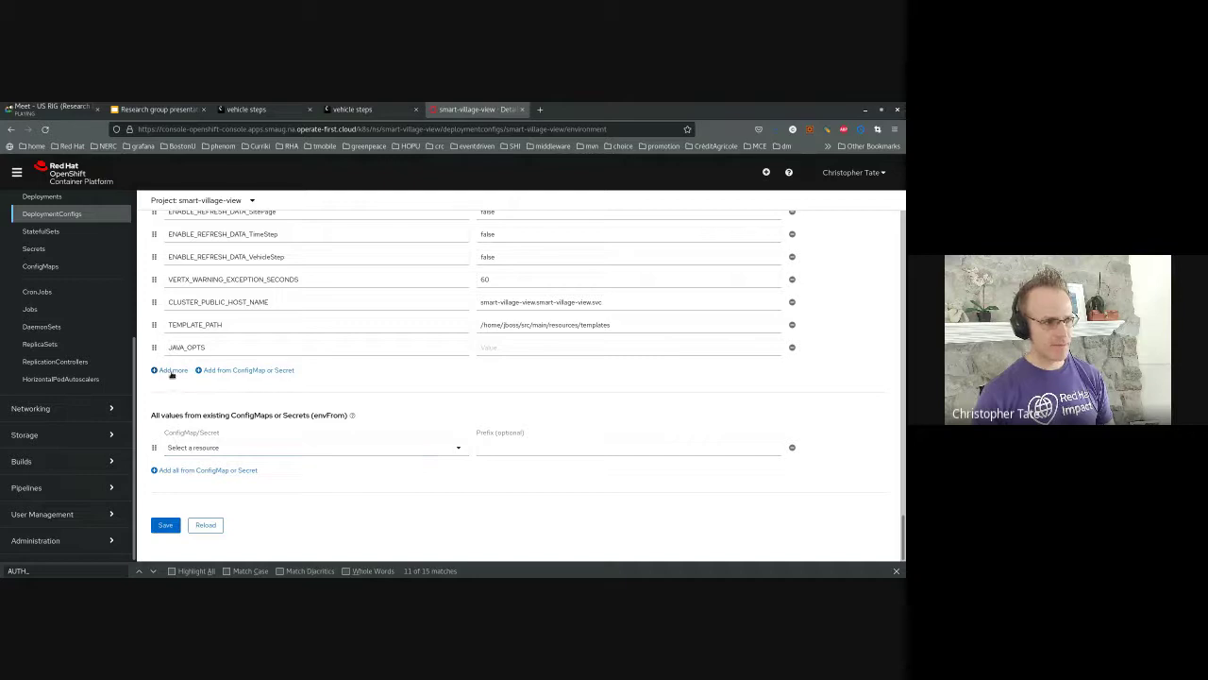
{"action": "left_click", "coordinate": [174, 370]}
{"action": "key", "text": "ctrl+v"}
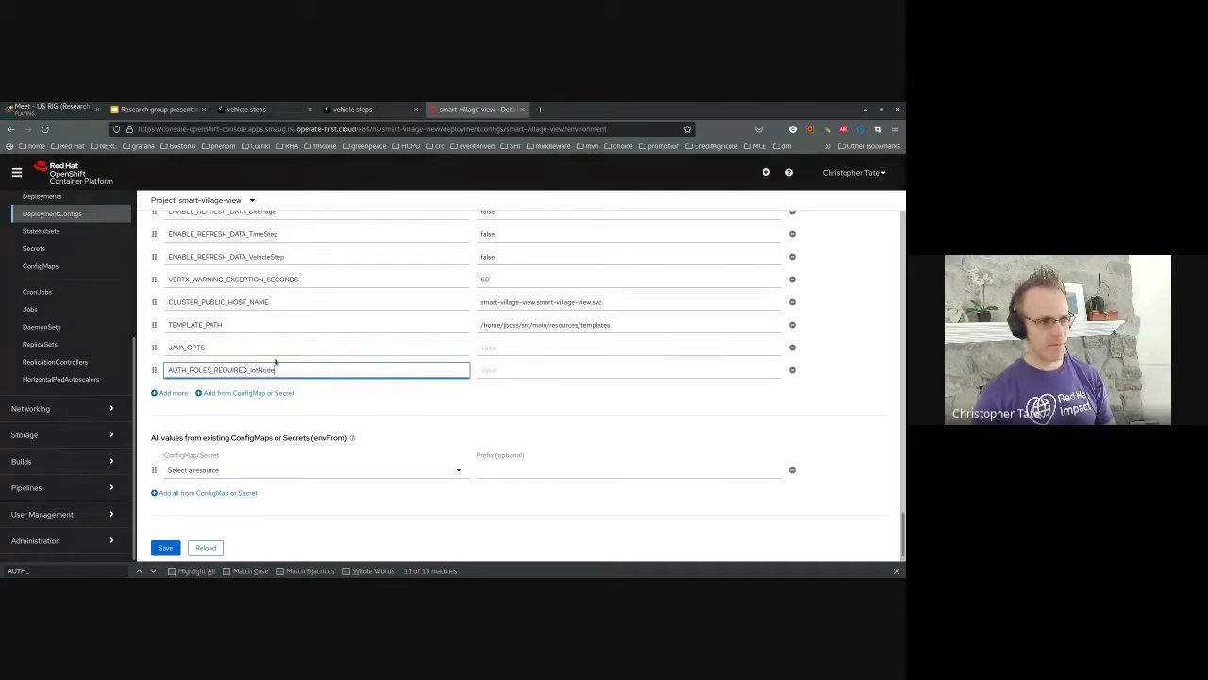
Step: Copy the AUTH_ROLES_ADMIN value into the added variable and change it to ["SuperAdmin"]
{"action": "scroll", "coordinate": [380, 331], "scroll_direction": "up", "scroll_amount": 10}
{"action": "scroll", "coordinate": [398, 318], "scroll_direction": "down", "scroll_amount": 1}
{"action": "scroll", "coordinate": [399, 318], "scroll_direction": "up", "scroll_amount": 10}
{"action": "scroll", "coordinate": [440, 342], "scroll_direction": "down", "scroll_amount": 4}
{"action": "left_click_drag", "start_coordinate": [526, 521], "coordinate": [478, 521]}
{"action": "key", "text": "ctrl+c"}
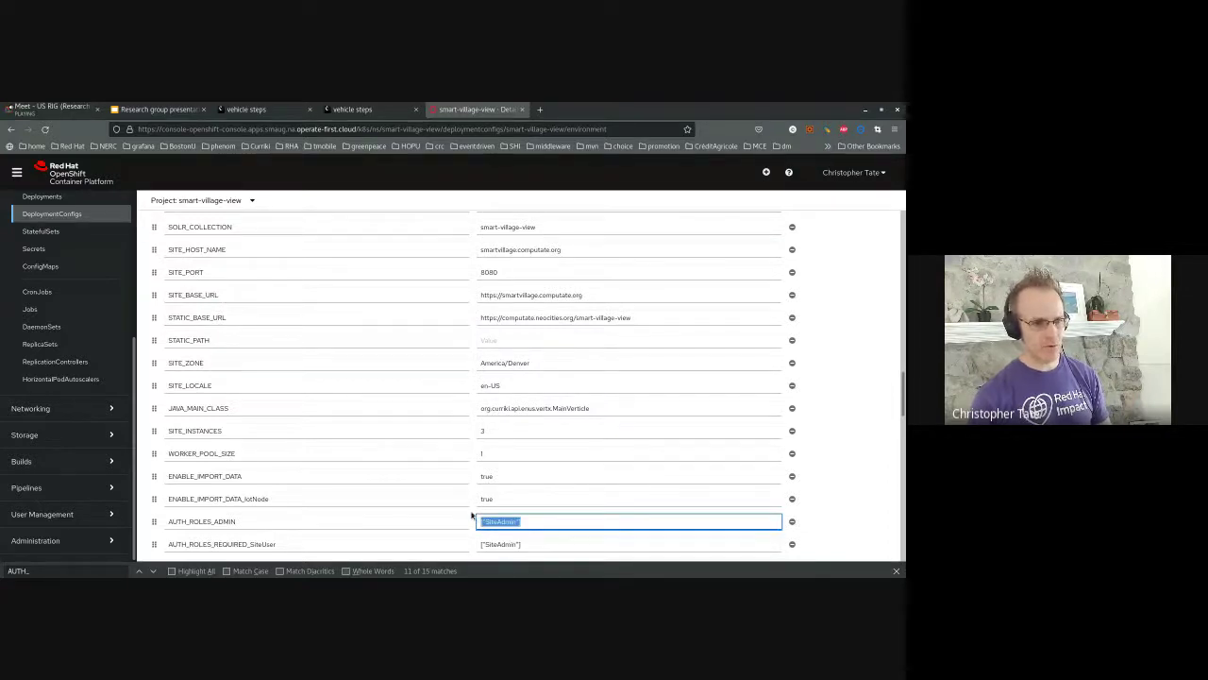
{"action": "scroll", "coordinate": [431, 488], "scroll_direction": "down", "scroll_amount": 10}
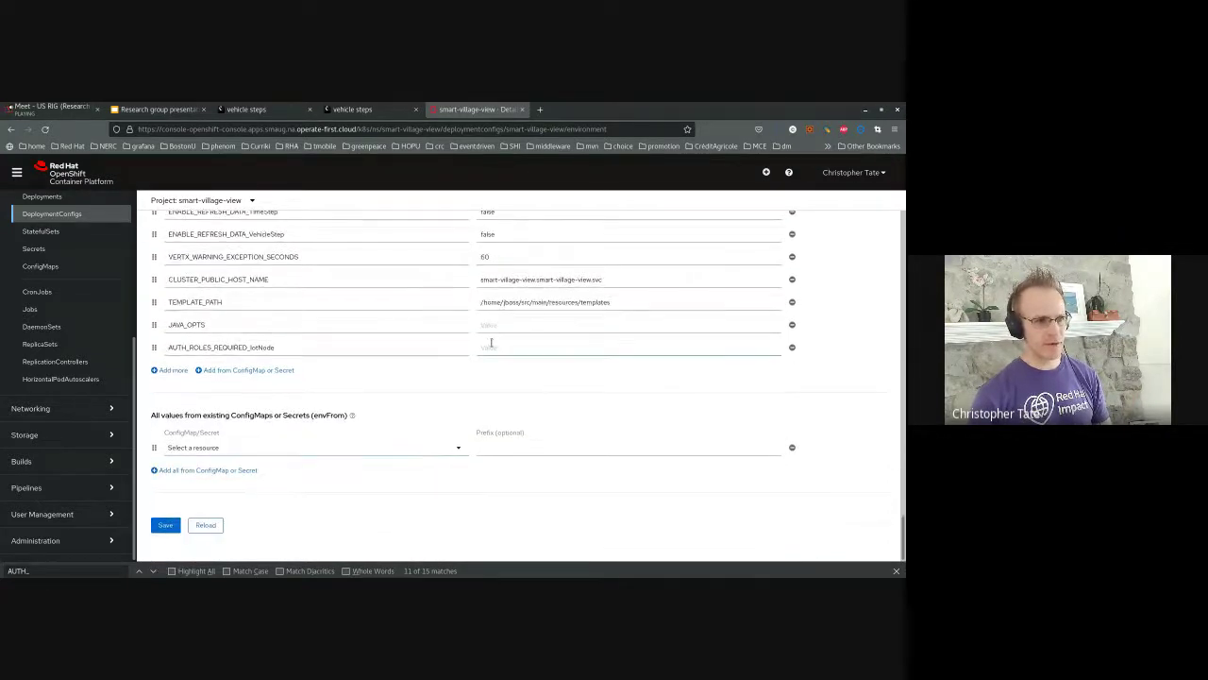
{"action": "left_click", "coordinate": [493, 349]}
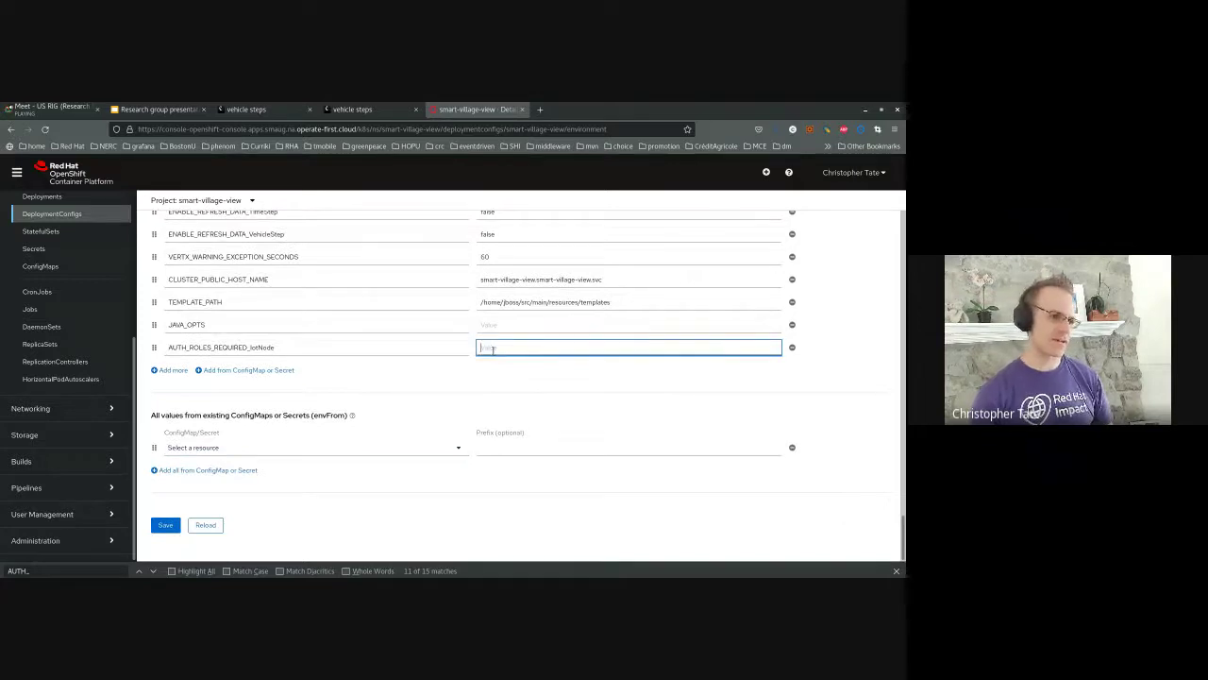
{"action": "key", "text": "ctrl+v"}
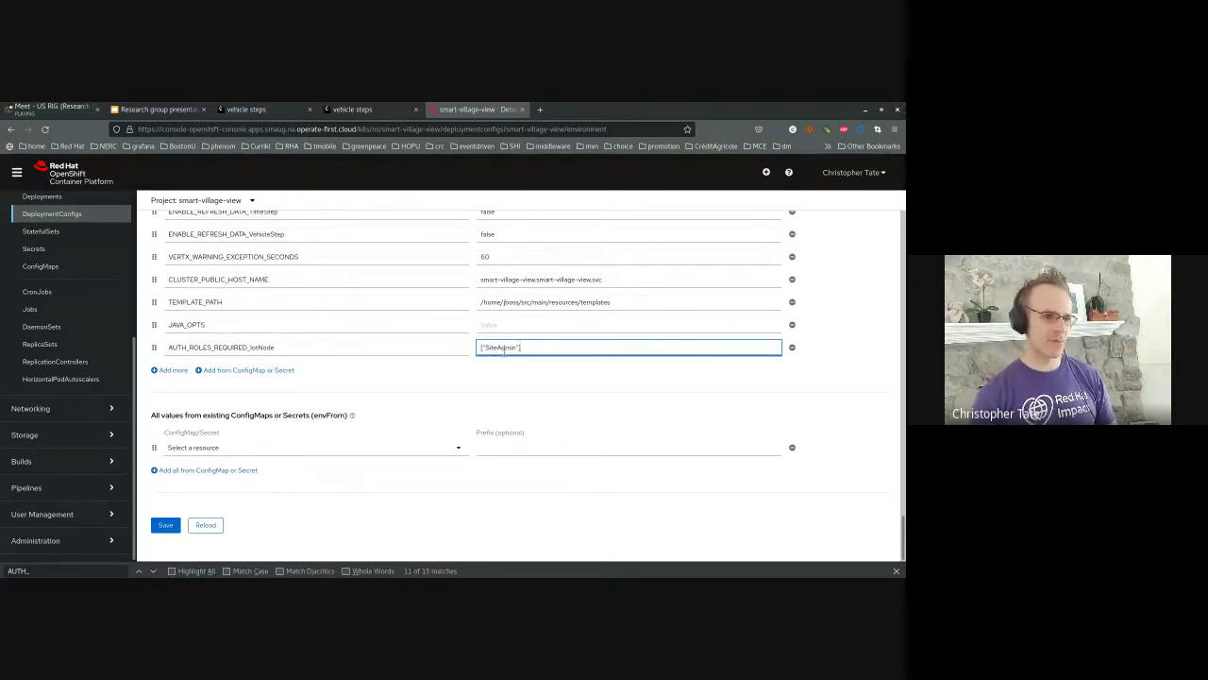
{"action": "left_click_drag", "start_coordinate": [498, 348], "coordinate": [486, 348]}
{"action": "type", "text": "Super"}
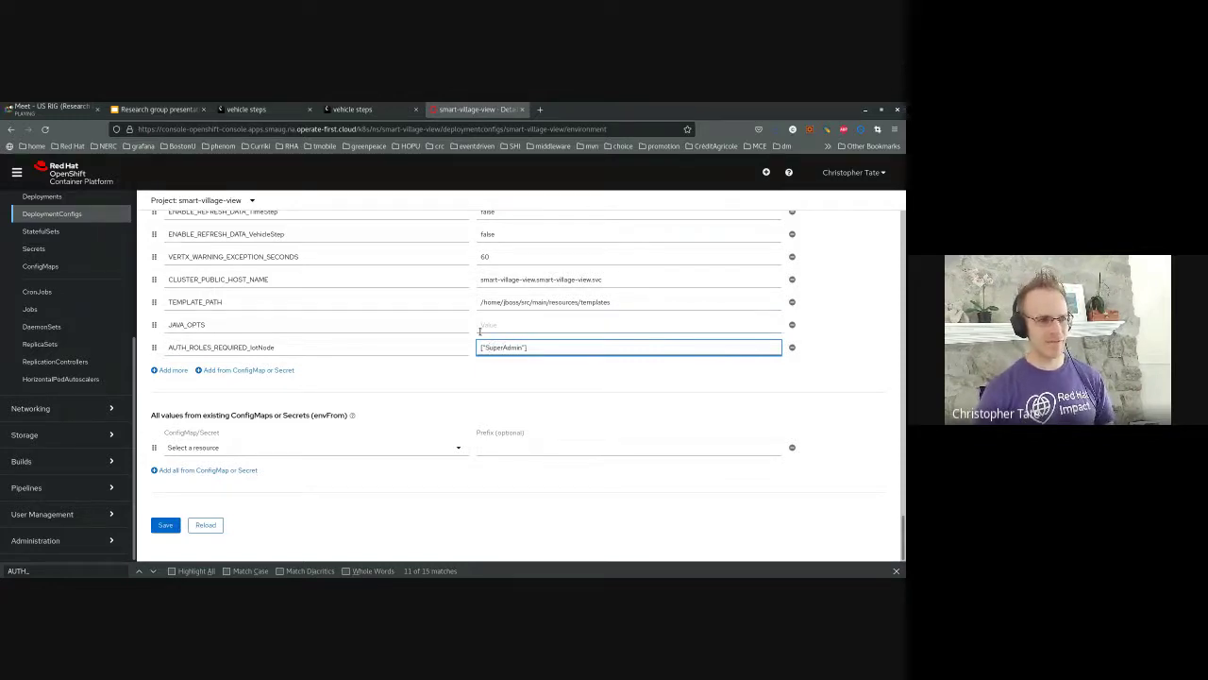
Step: Rename the added environment variable to AUTH_ROLES_REQUIRED_VehicleStep
{"action": "left_click", "coordinate": [274, 347]}
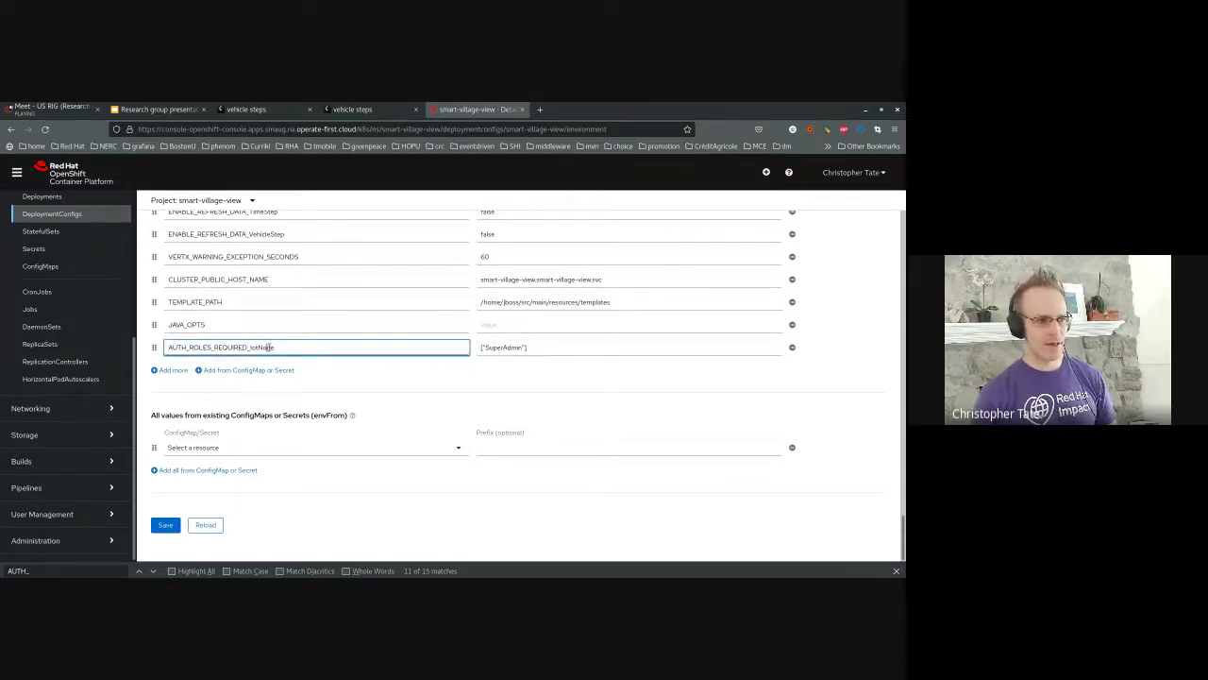
{"action": "left_click_drag", "start_coordinate": [274, 347], "coordinate": [248, 348]}
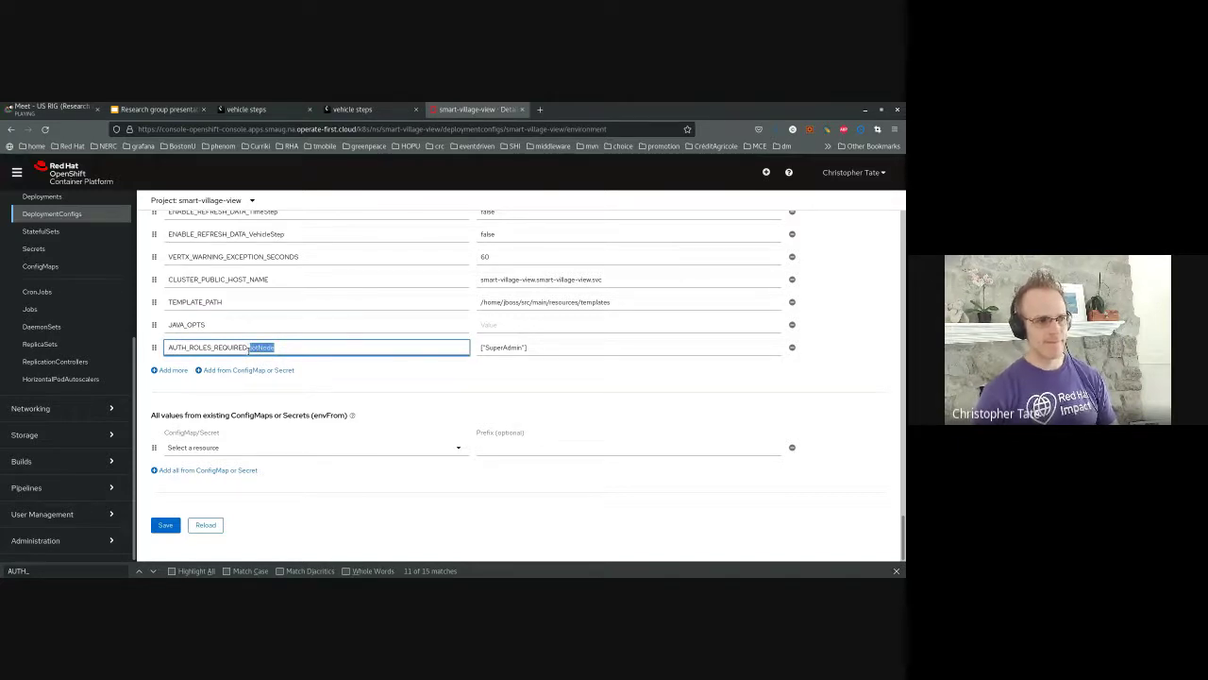
{"action": "type", "text": "VehicleStep"}
{"action": "key", "text": "Tab"}
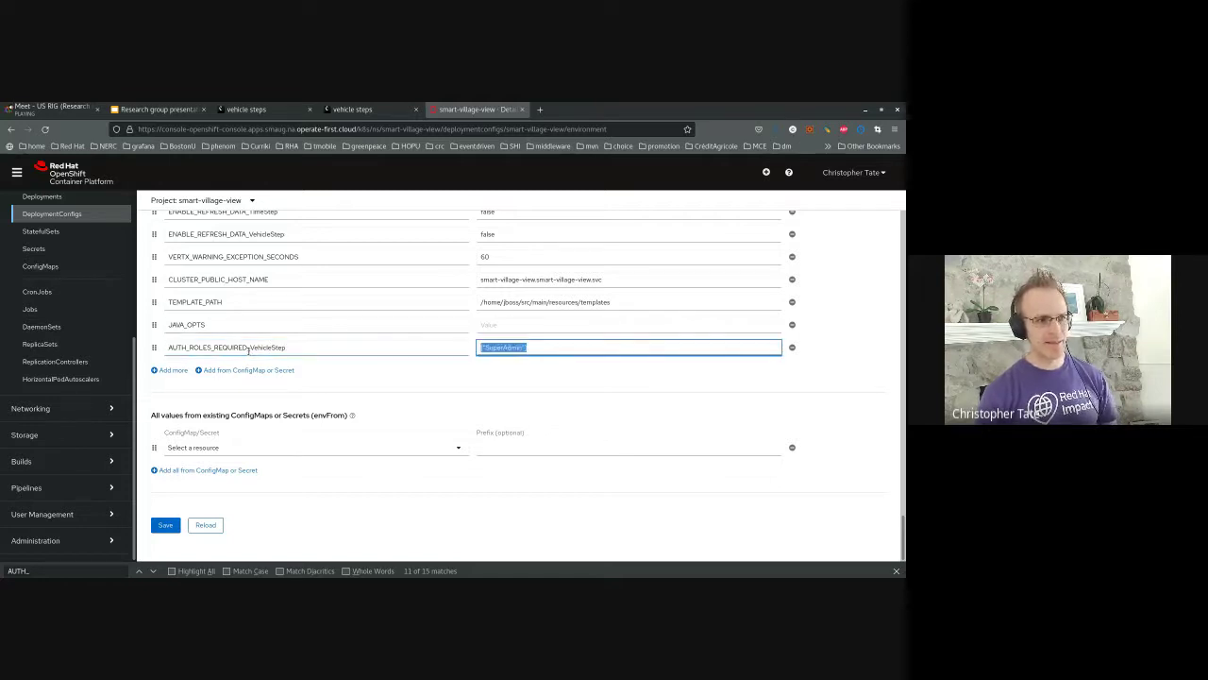
{"action": "left_click", "coordinate": [313, 353]}
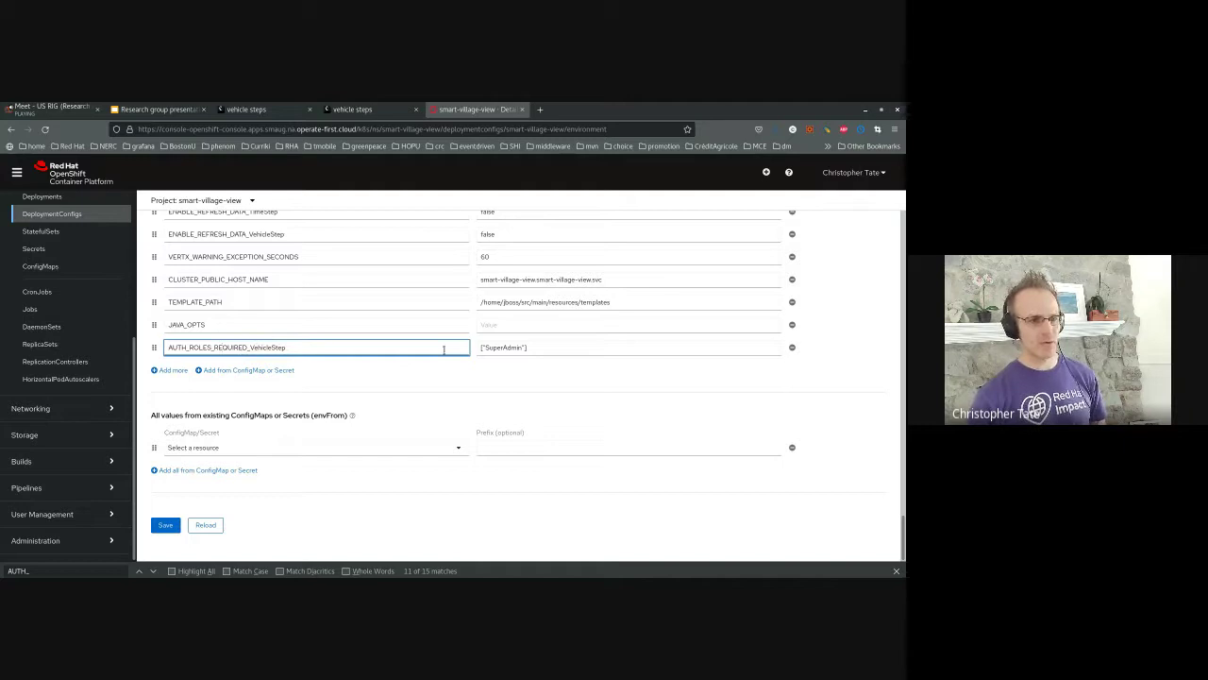
{"action": "key", "text": "Tab"}
{"action": "left_click", "coordinate": [496, 347]}
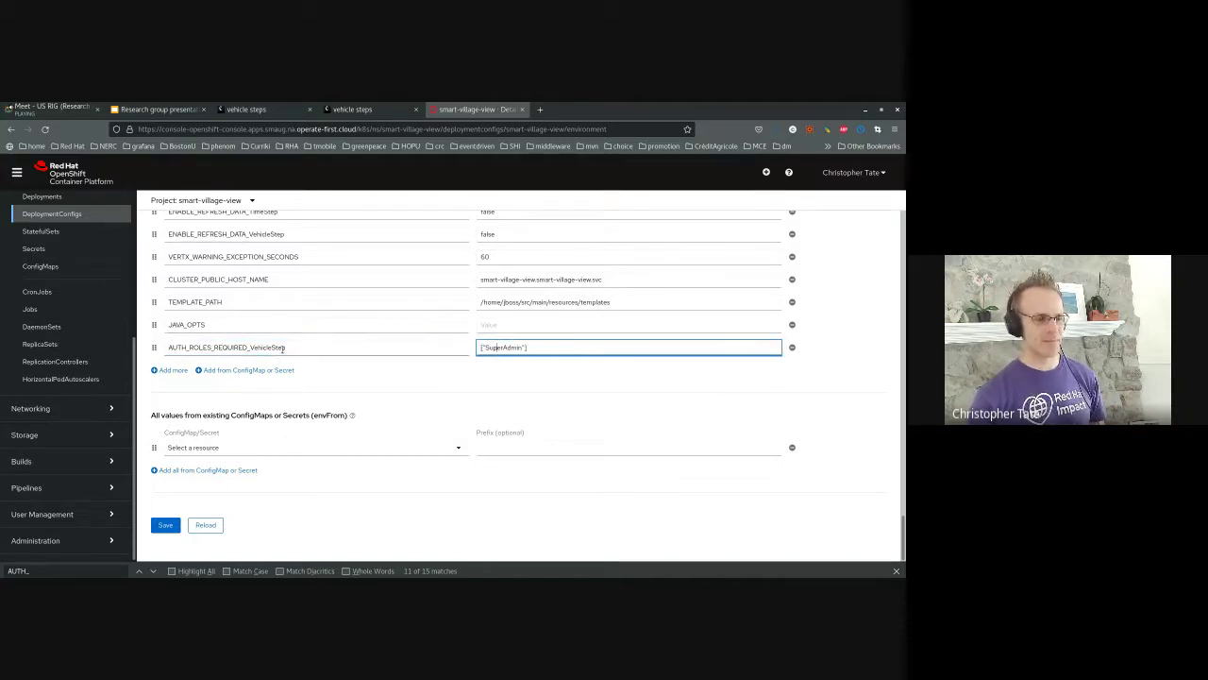
{"action": "left_click", "coordinate": [540, 109]}
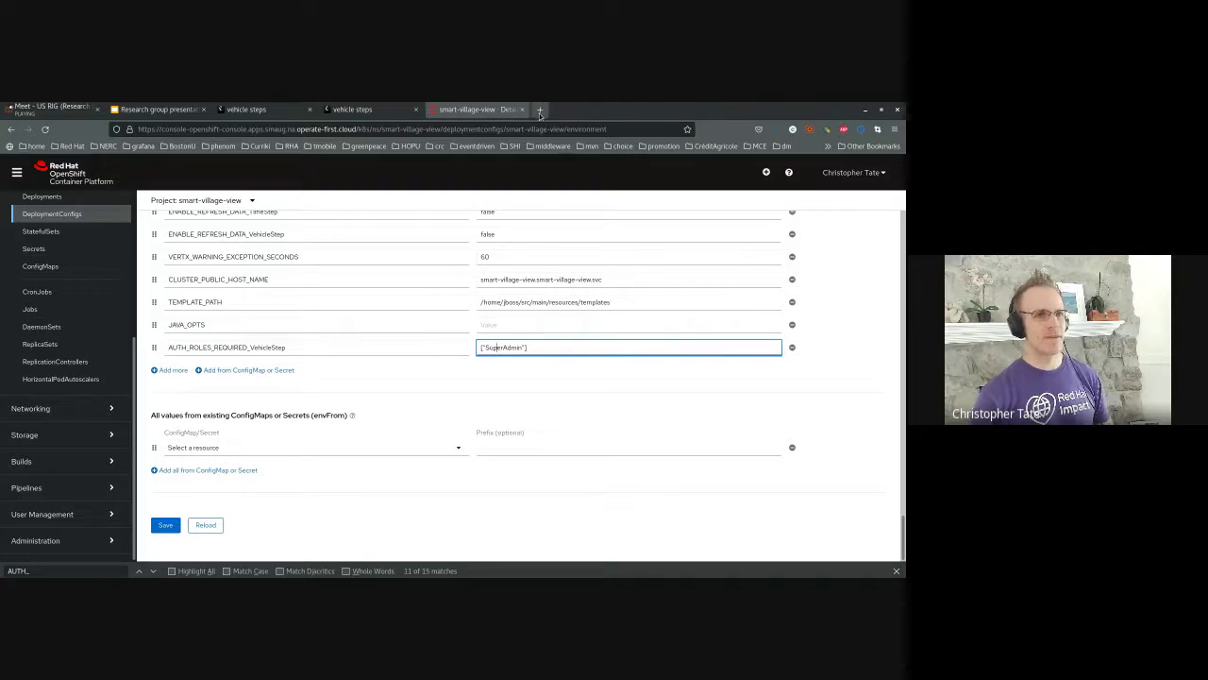
{"action": "type", "text": "sso"}
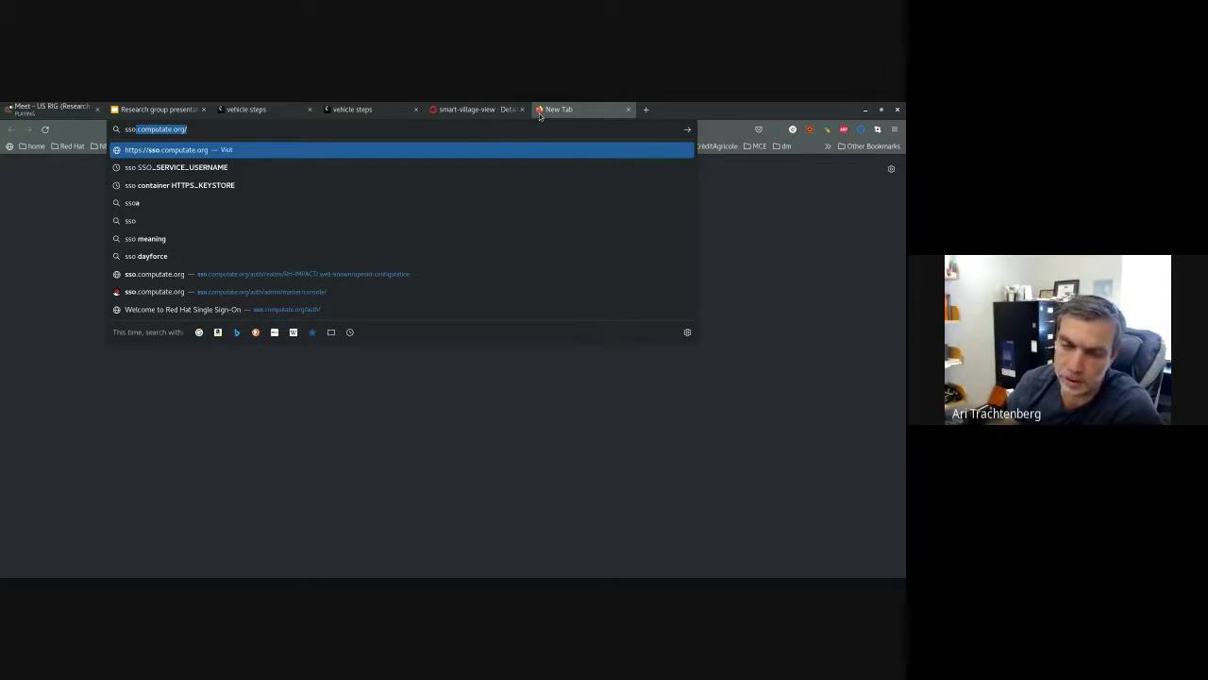
{"action": "key", "text": "ctrl+w"}
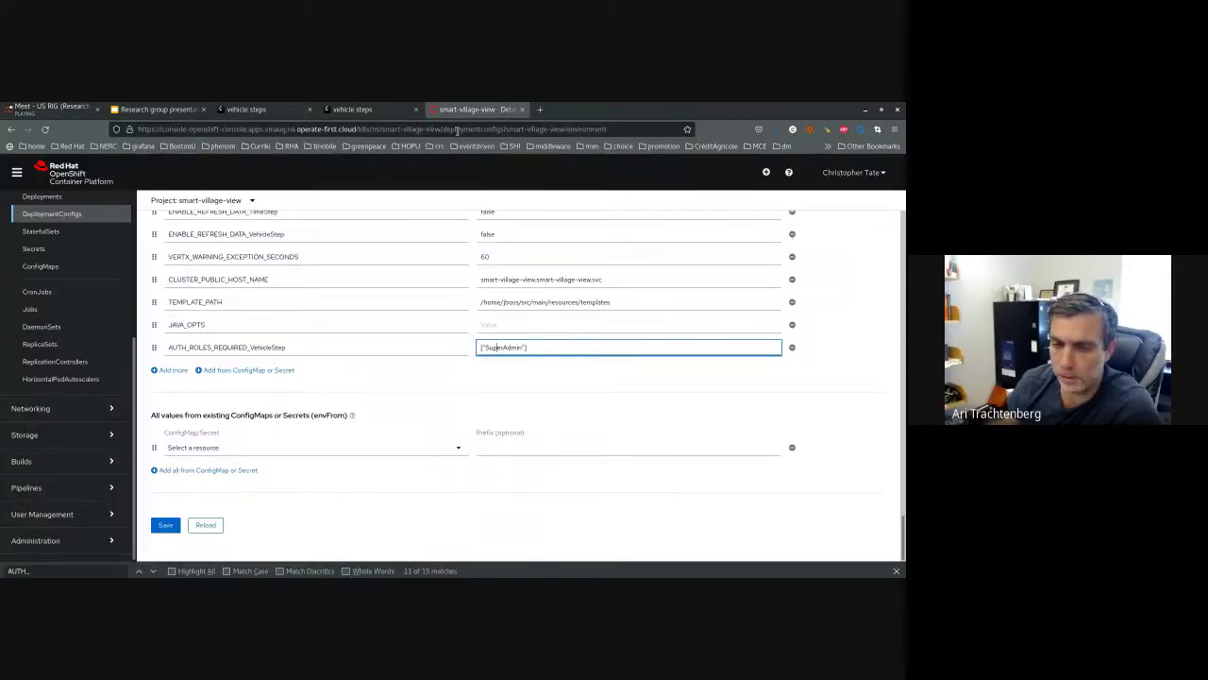
Step: Switch between the research group presentation in Google Slides and the vehicle steps map, clearing the statistics options from the map
{"action": "left_click", "coordinate": [59, 109]}
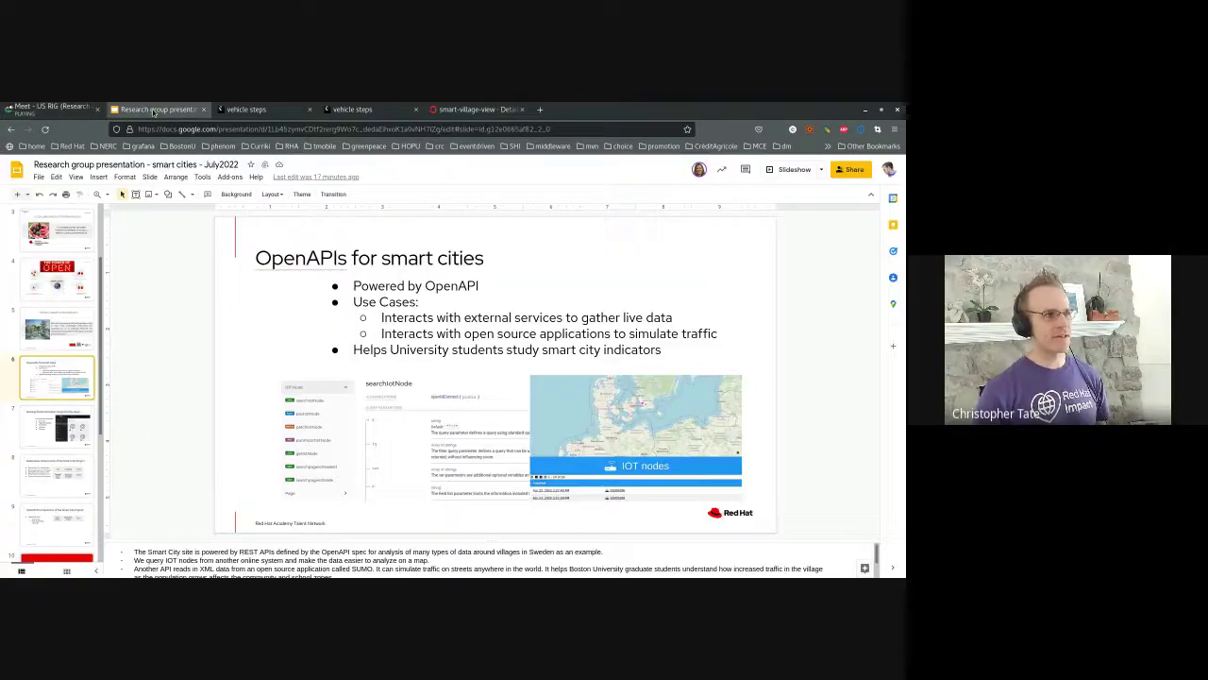
{"action": "left_click", "coordinate": [156, 109]}
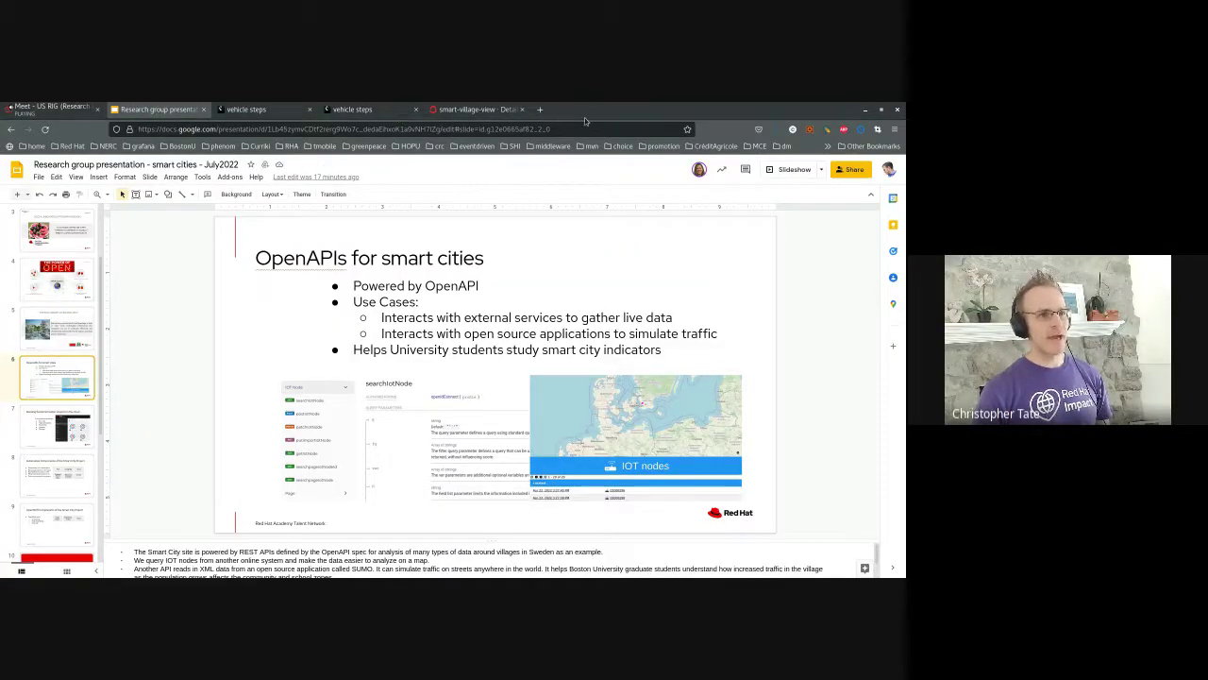
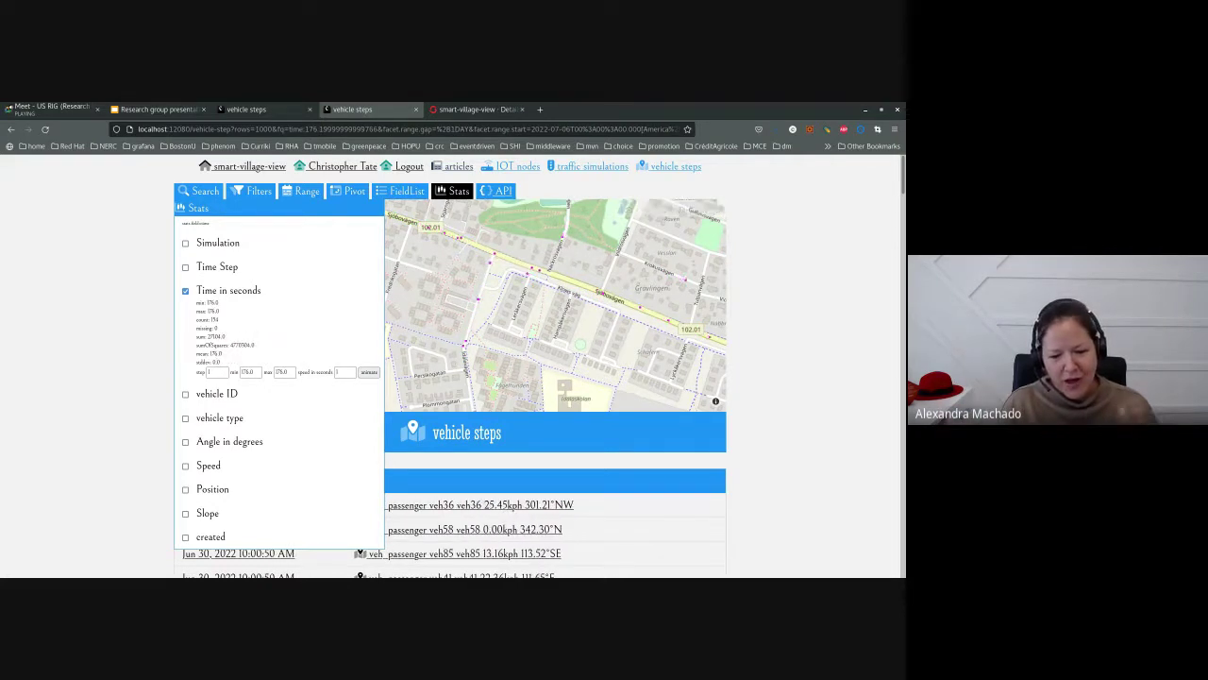
{"action": "left_click", "coordinate": [400, 257]}
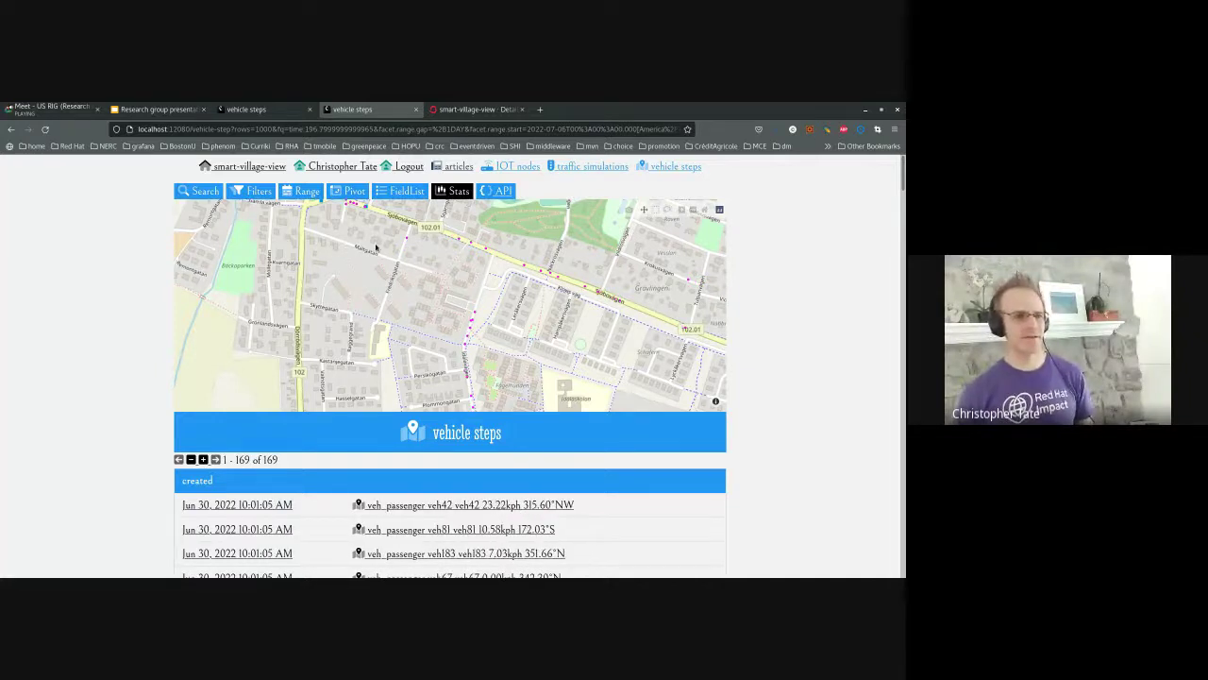
{"action": "left_click", "coordinate": [160, 111]}
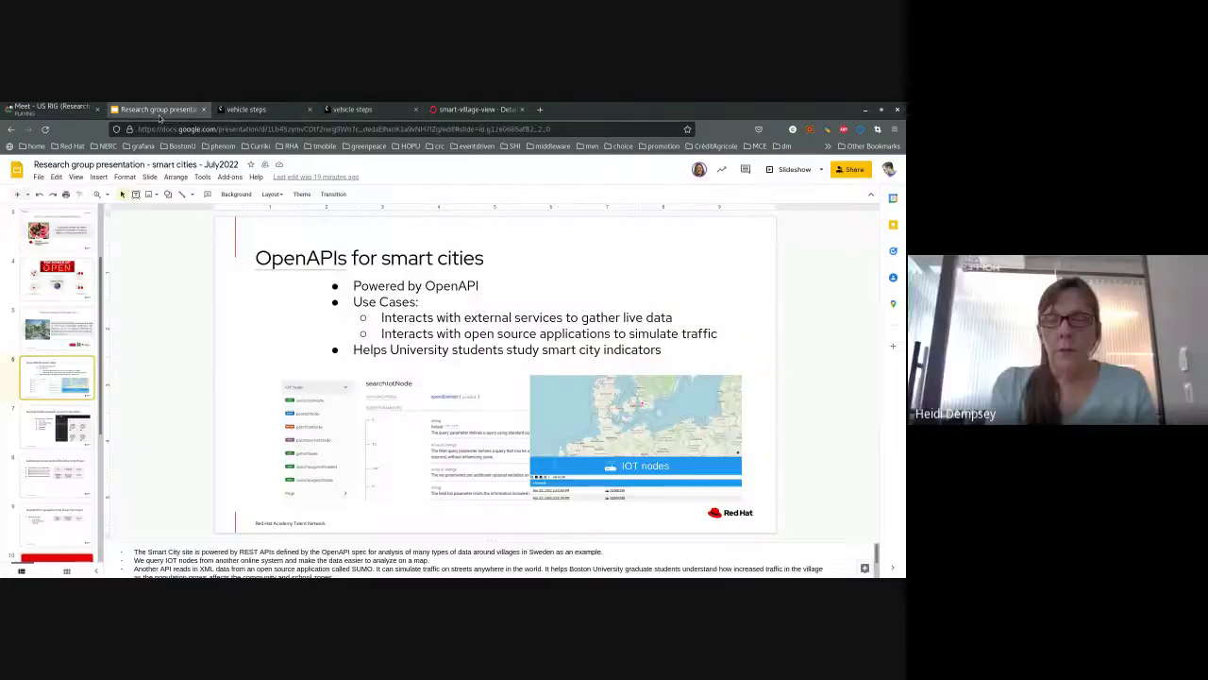
{"action": "left_click", "coordinate": [343, 113]}
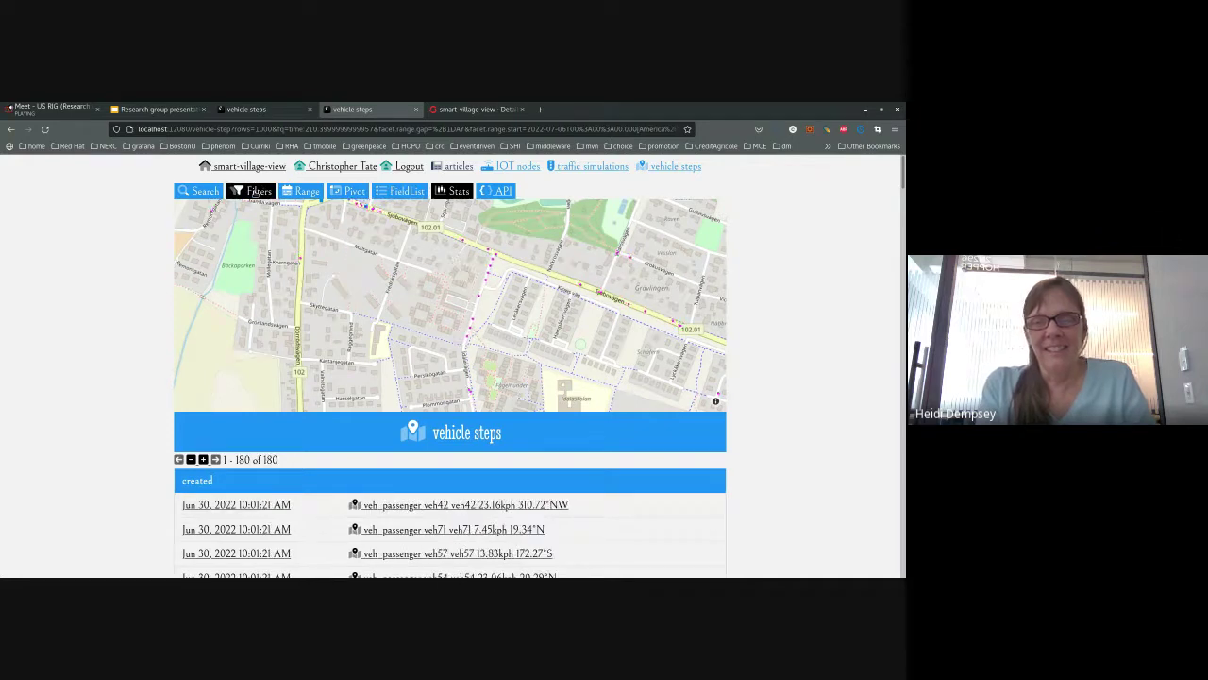
Step: Break the vehicle steps down by vehicle type in the filters and inspect individual vehicles along Sjöbovägen on the map
{"action": "left_click", "coordinate": [255, 192]}
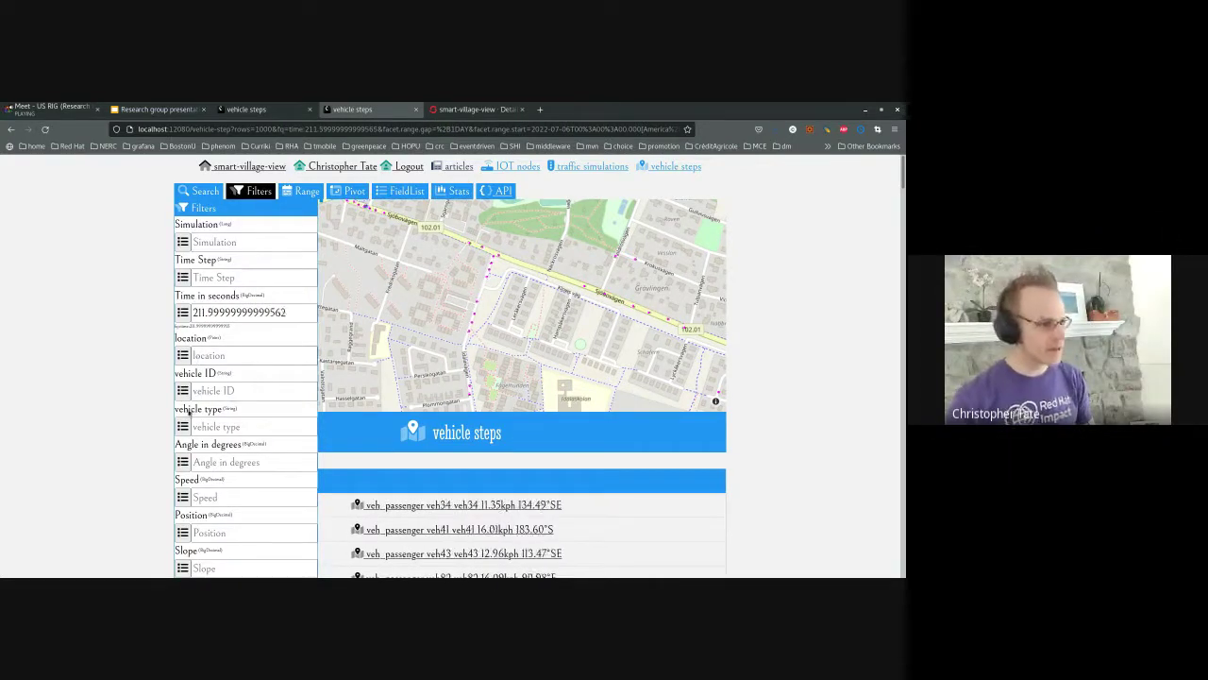
{"action": "left_click", "coordinate": [184, 426]}
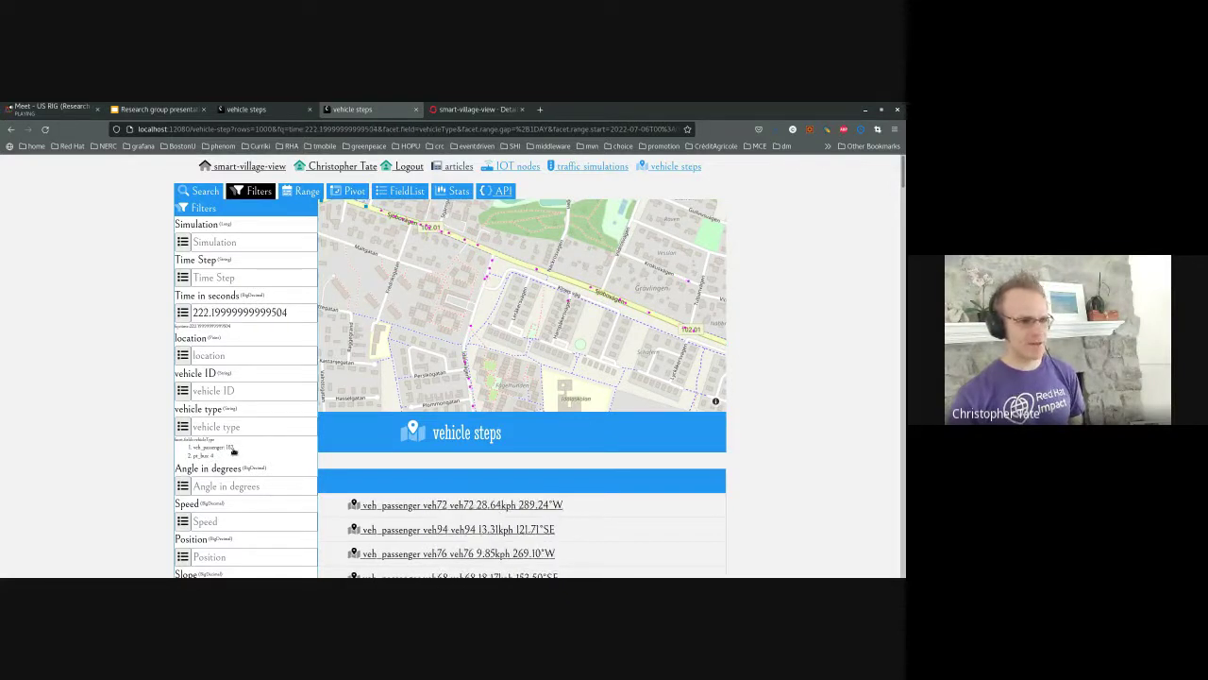
{"action": "mouse_move", "coordinate": [491, 267]}
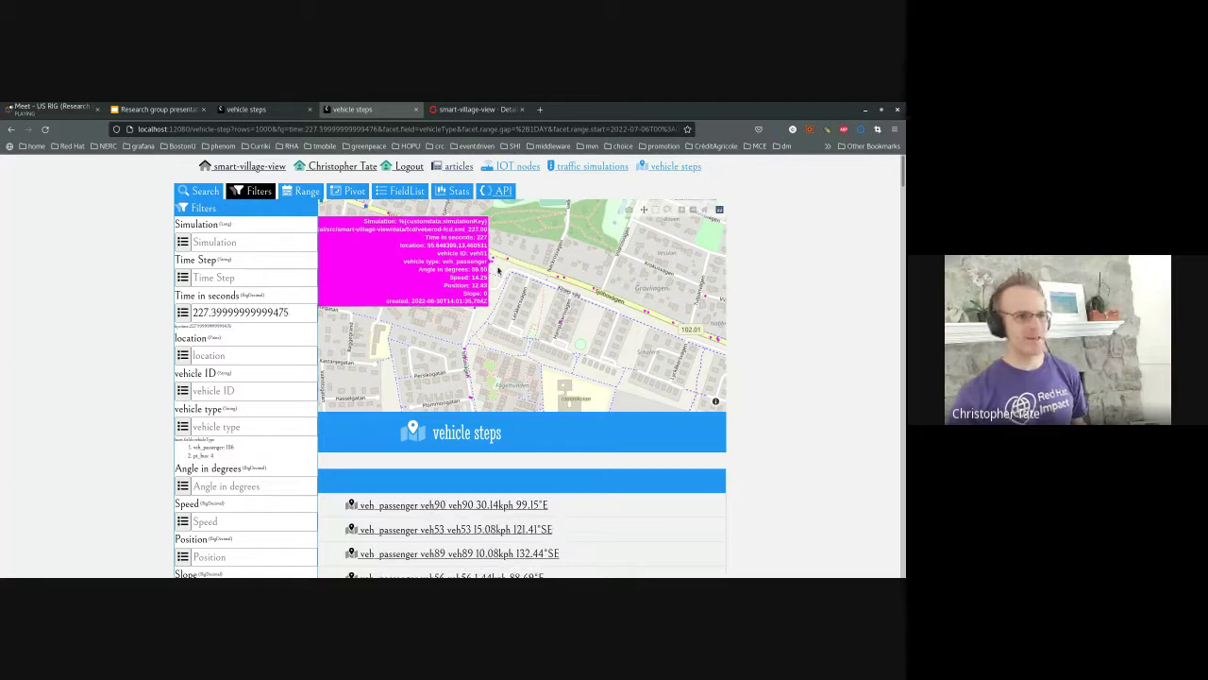
{"action": "scroll", "coordinate": [502, 268], "scroll_direction": "up", "scroll_amount": 3}
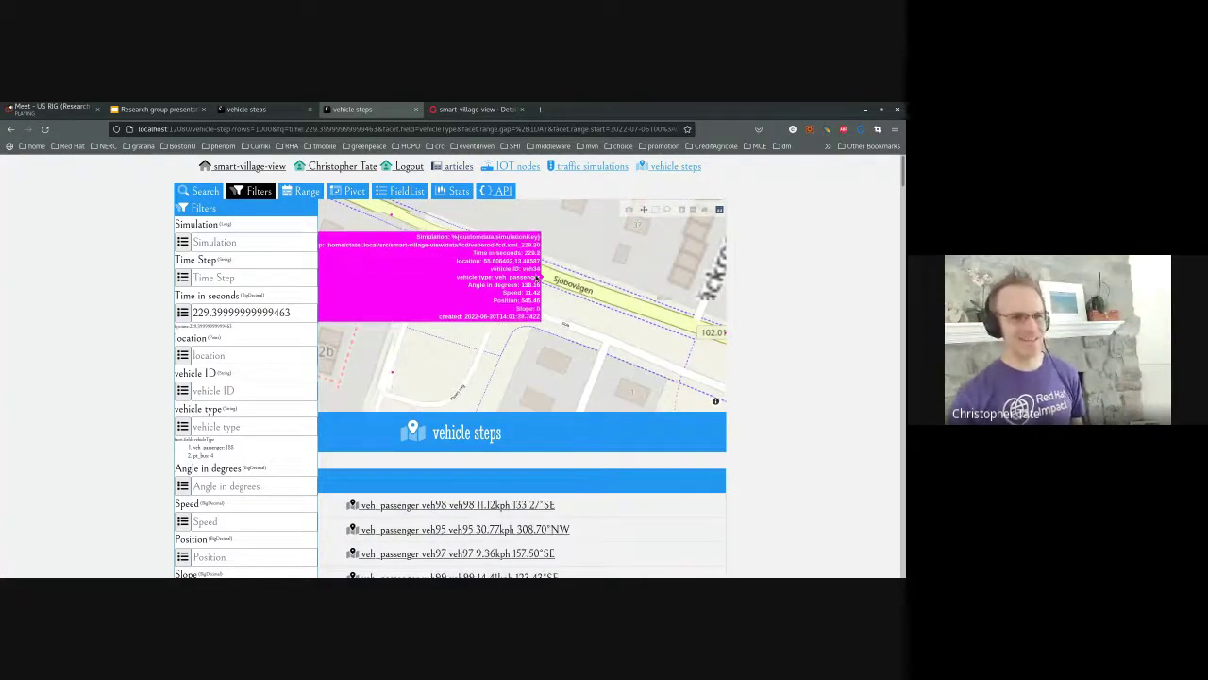
{"action": "scroll", "coordinate": [536, 279], "scroll_direction": "up", "scroll_amount": 3}
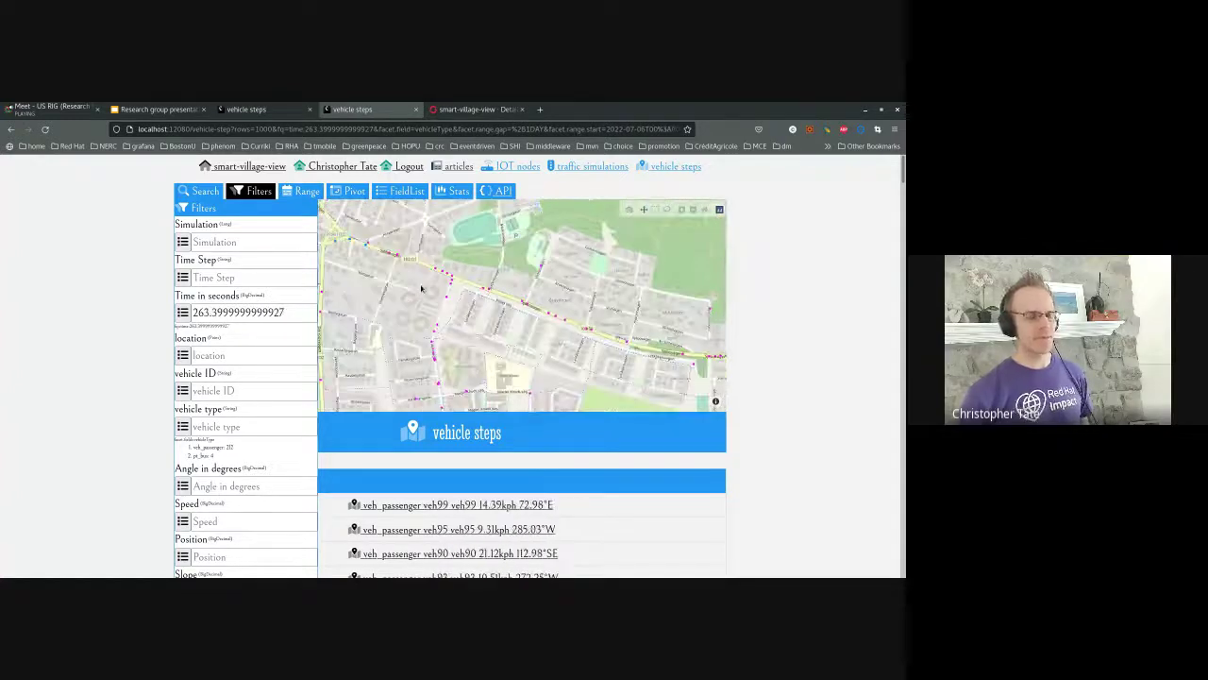
{"action": "mouse_move", "coordinate": [426, 272]}
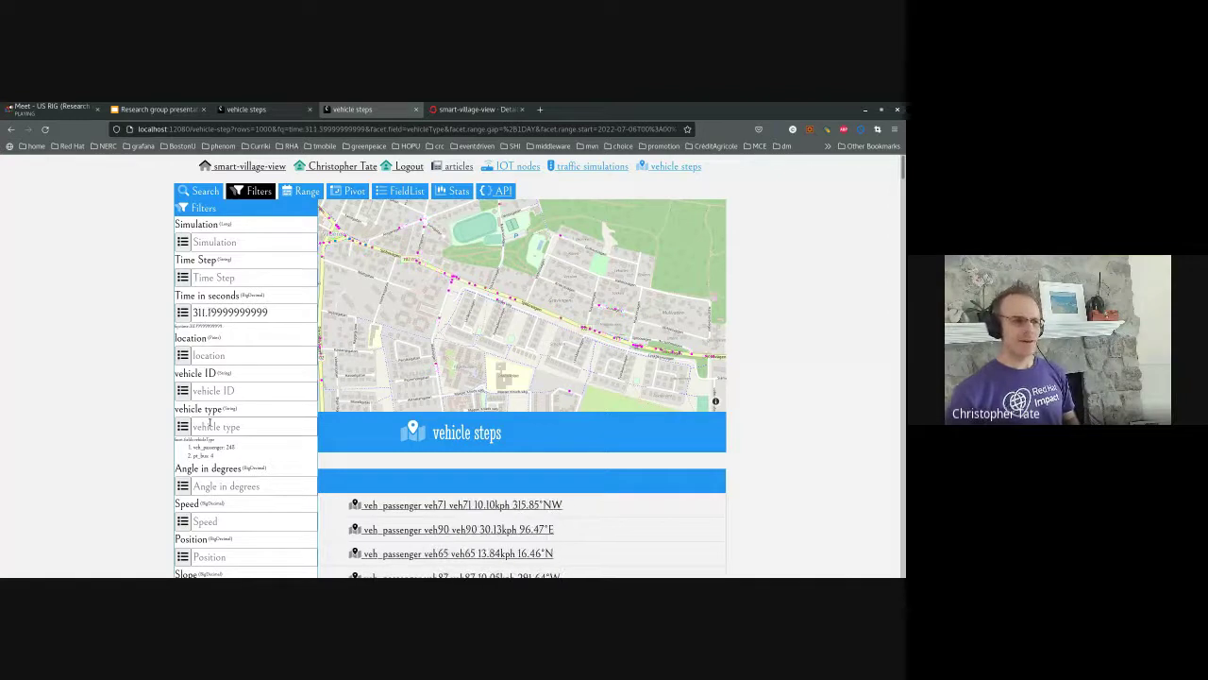
Step: Check the time filter and search options for vehicle steps, and switch to the research group presentation in Google Slides
{"action": "scroll", "coordinate": [211, 412], "scroll_direction": "down", "scroll_amount": 1}
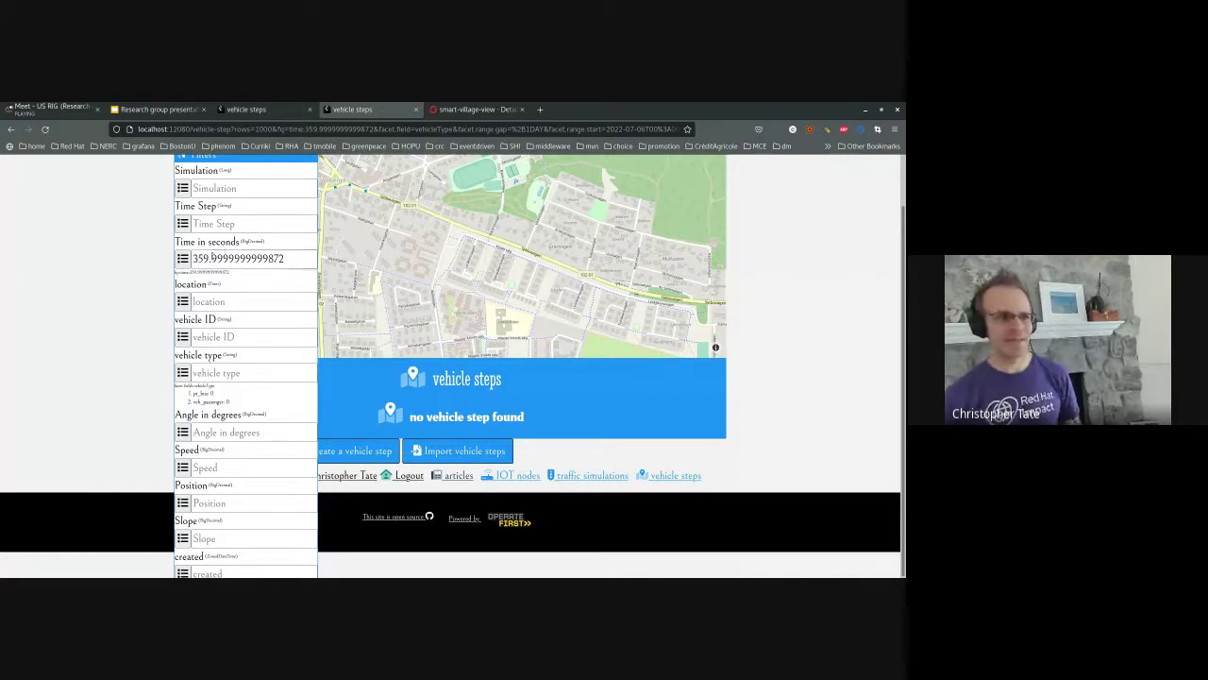
{"action": "left_click_drag", "start_coordinate": [212, 258], "coordinate": [297, 266]}
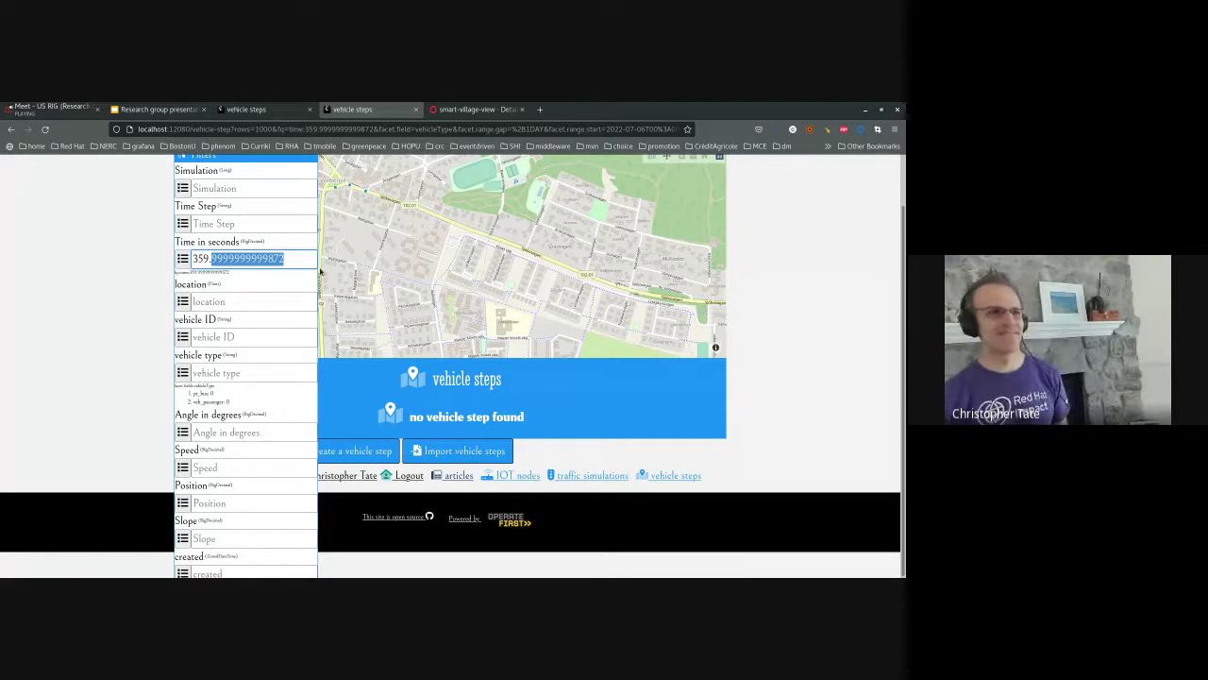
{"action": "scroll", "coordinate": [262, 232], "scroll_direction": "up", "scroll_amount": 1}
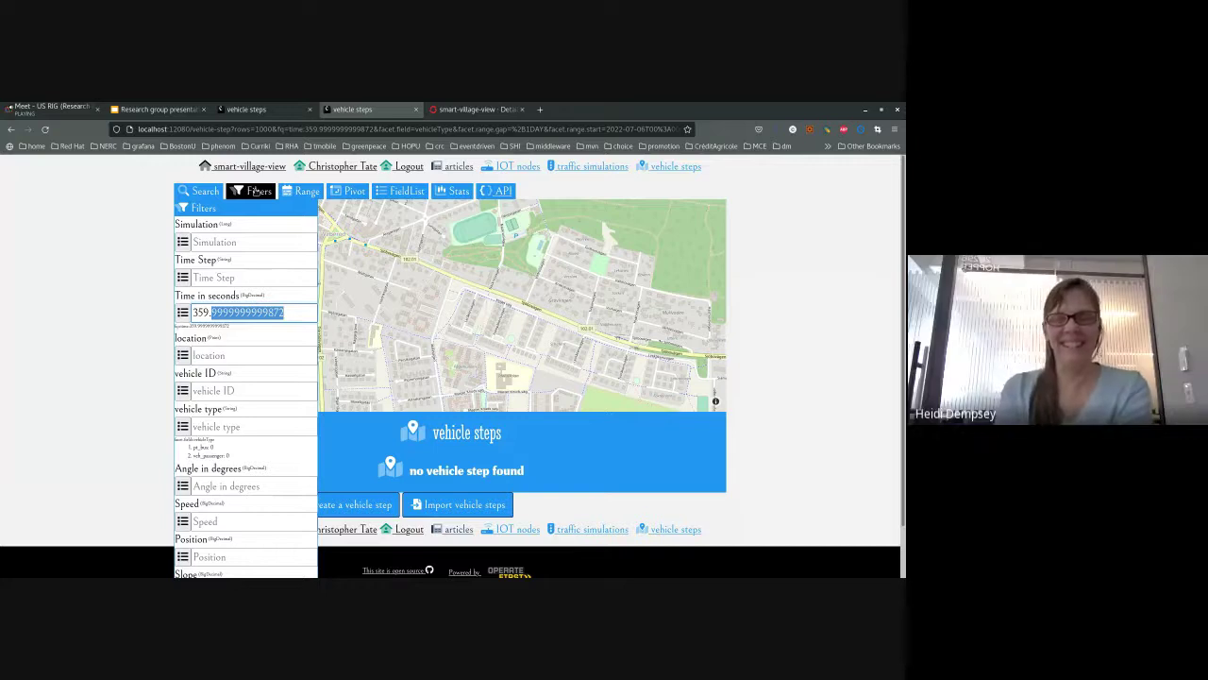
{"action": "left_click", "coordinate": [197, 191]}
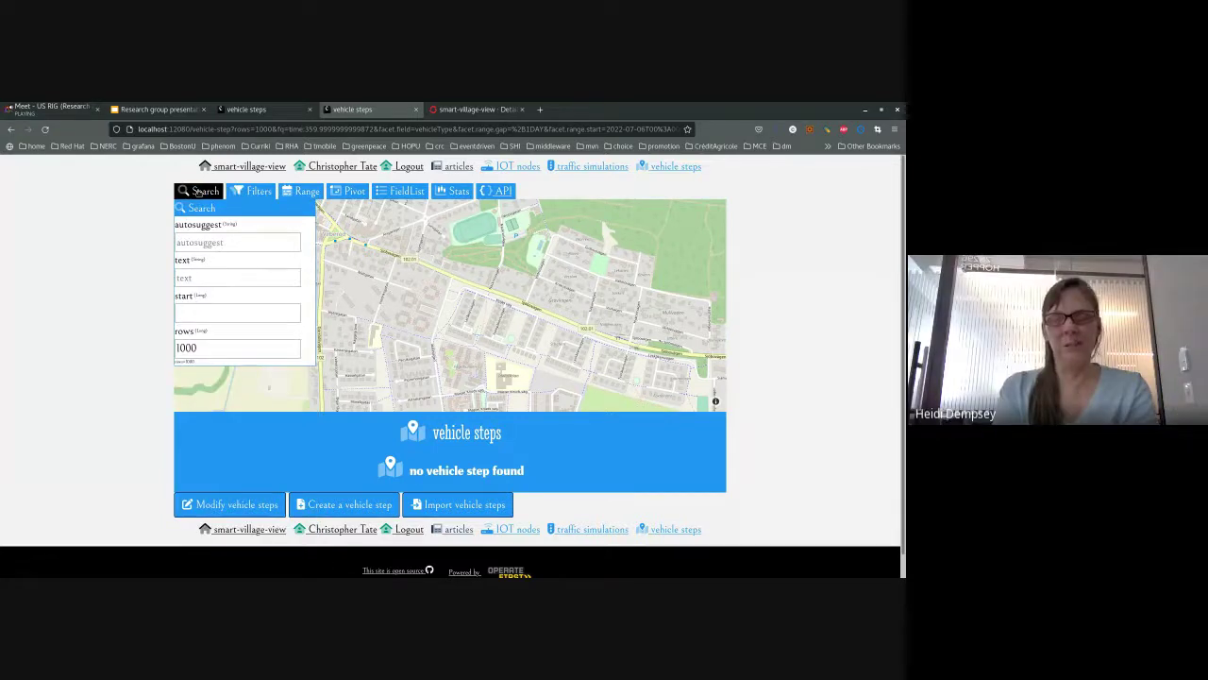
{"action": "left_click", "coordinate": [197, 192]}
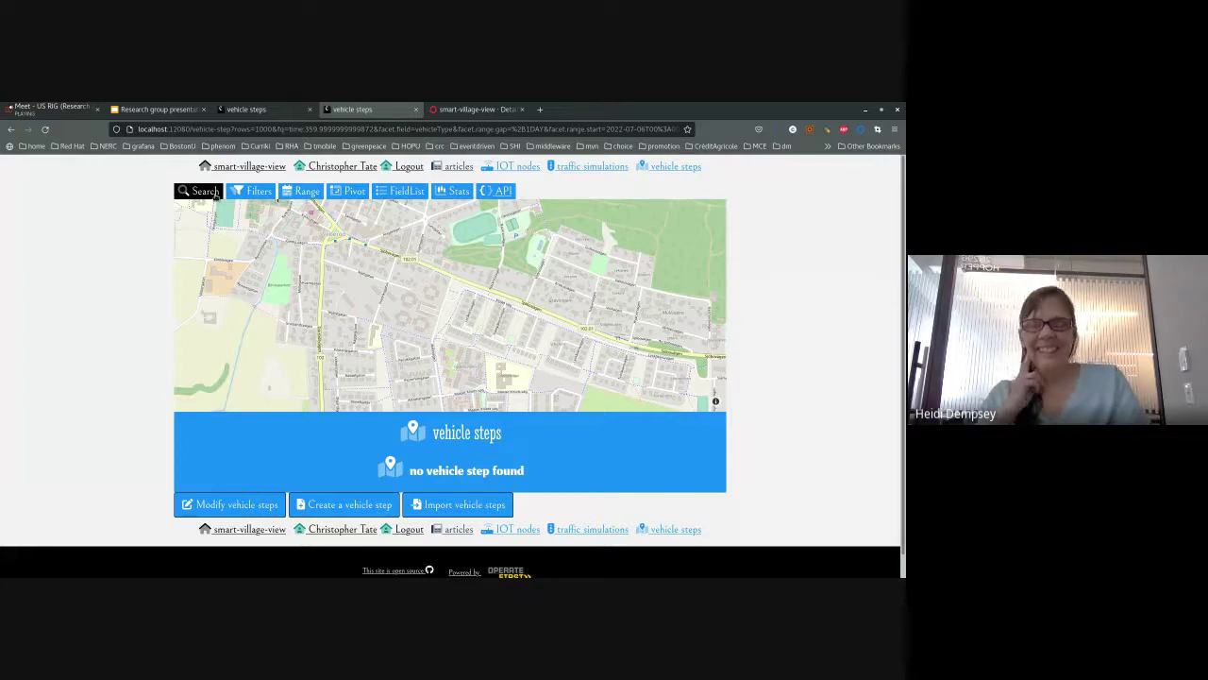
{"action": "left_click", "coordinate": [184, 111]}
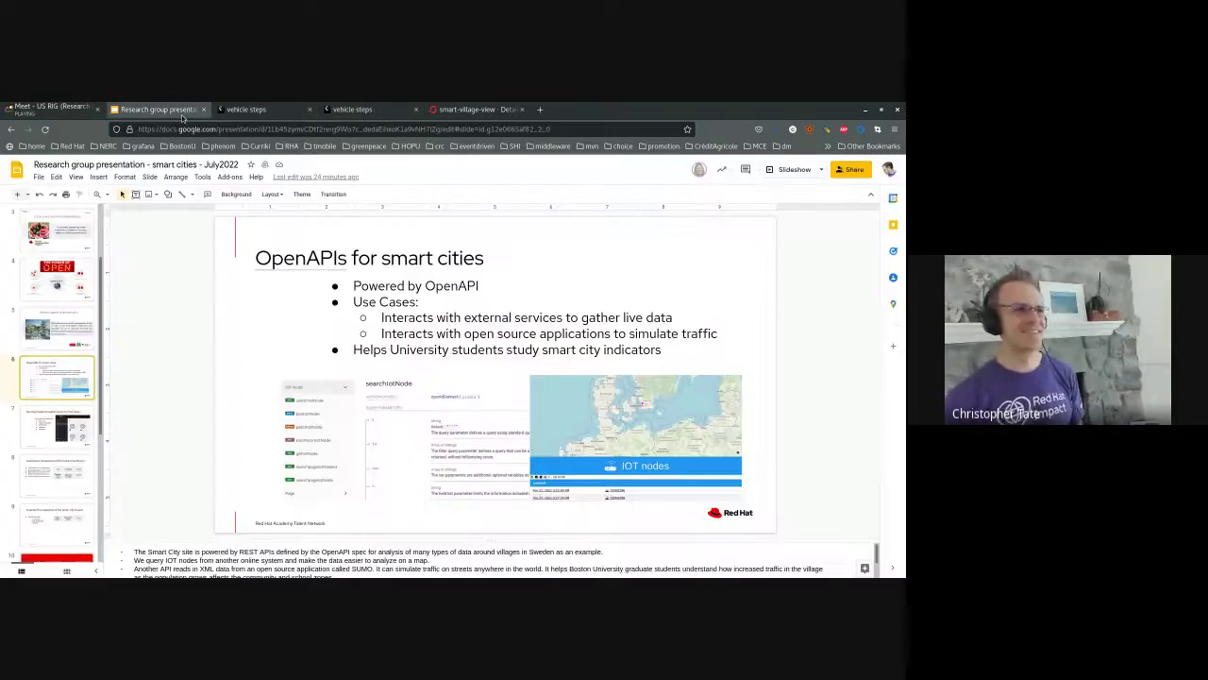